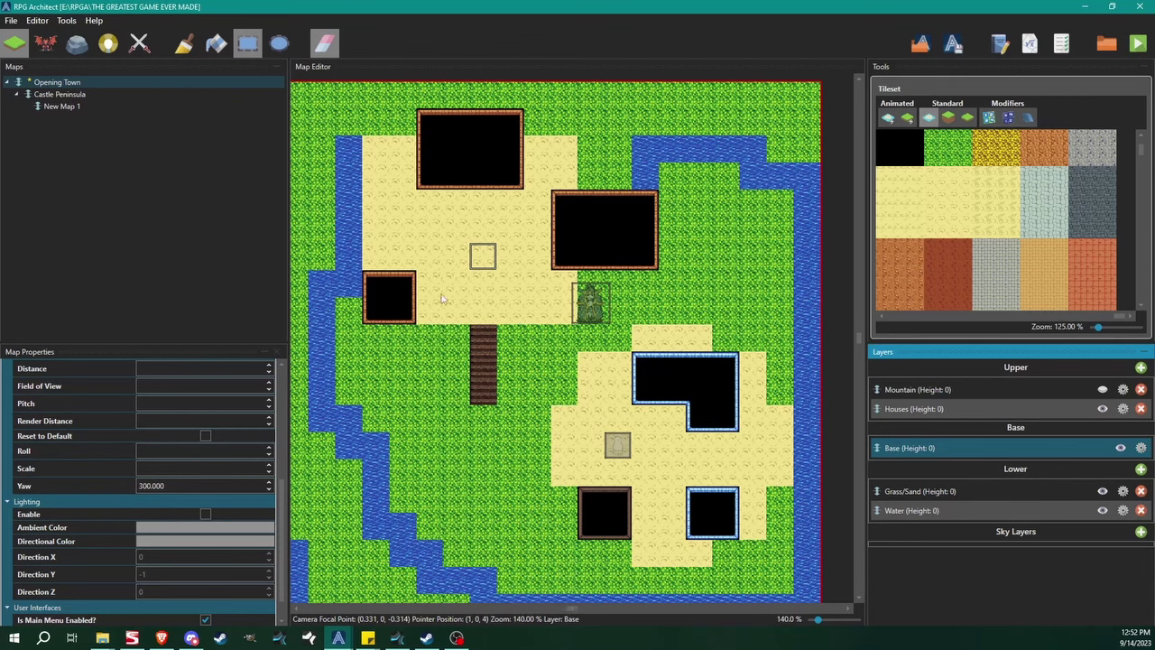
Inspect the database's virtual key bindings, including the Cam Rotate L and Menu keys.
left_click(67, 20)
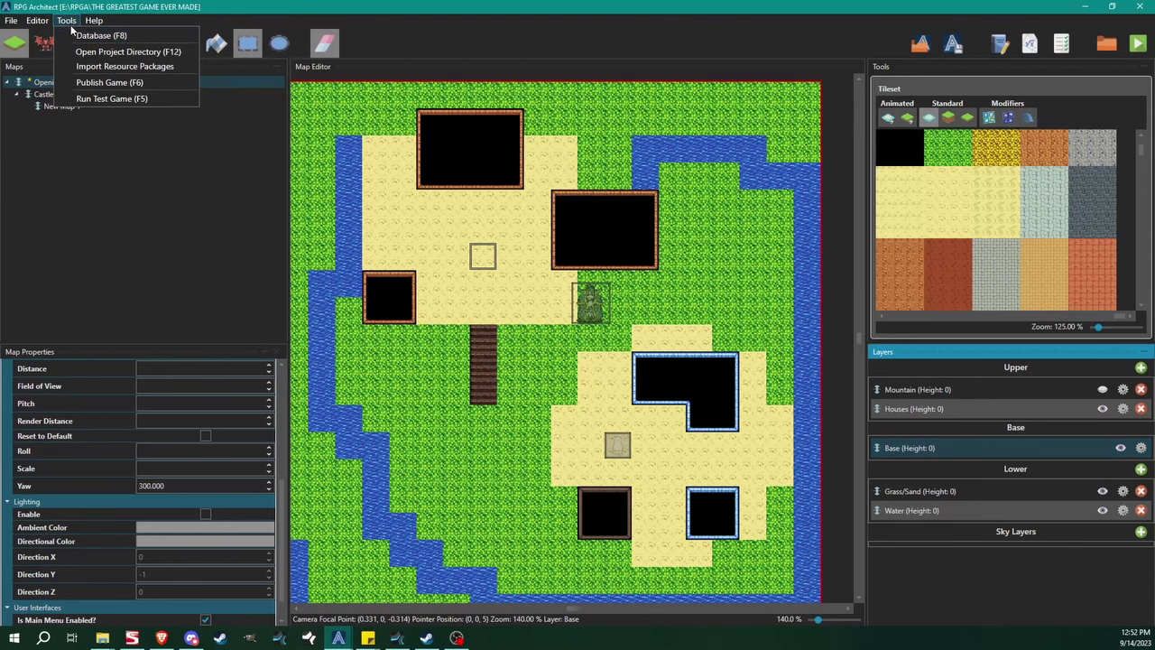
left_click(99, 40)
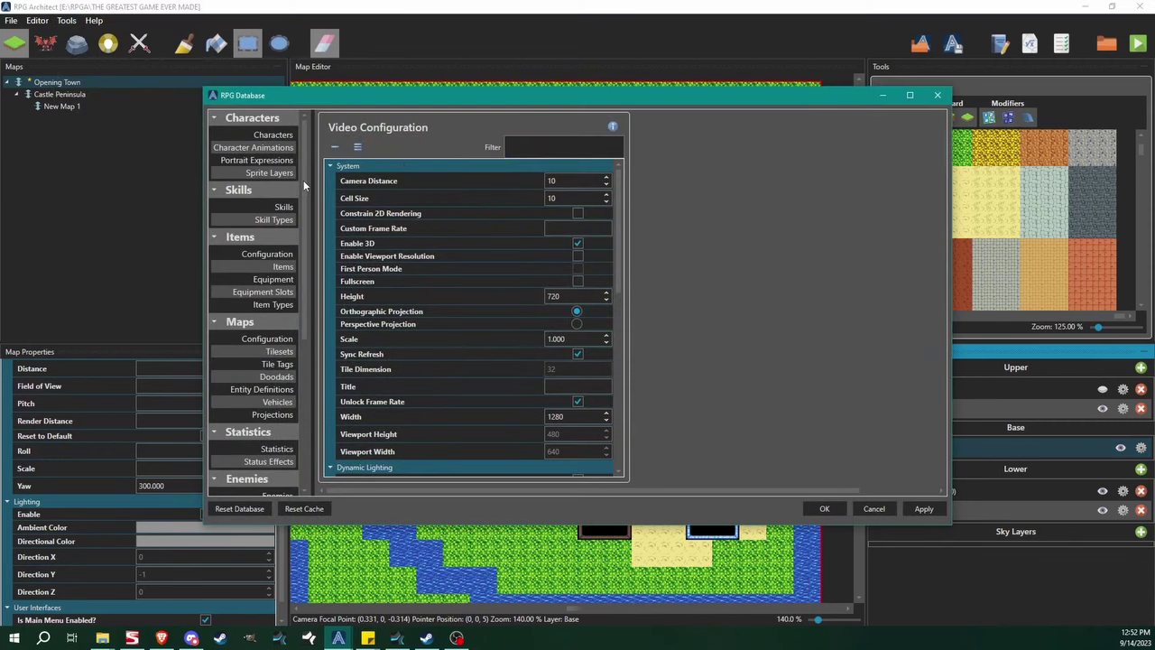
scroll(301, 179, "down", 5)
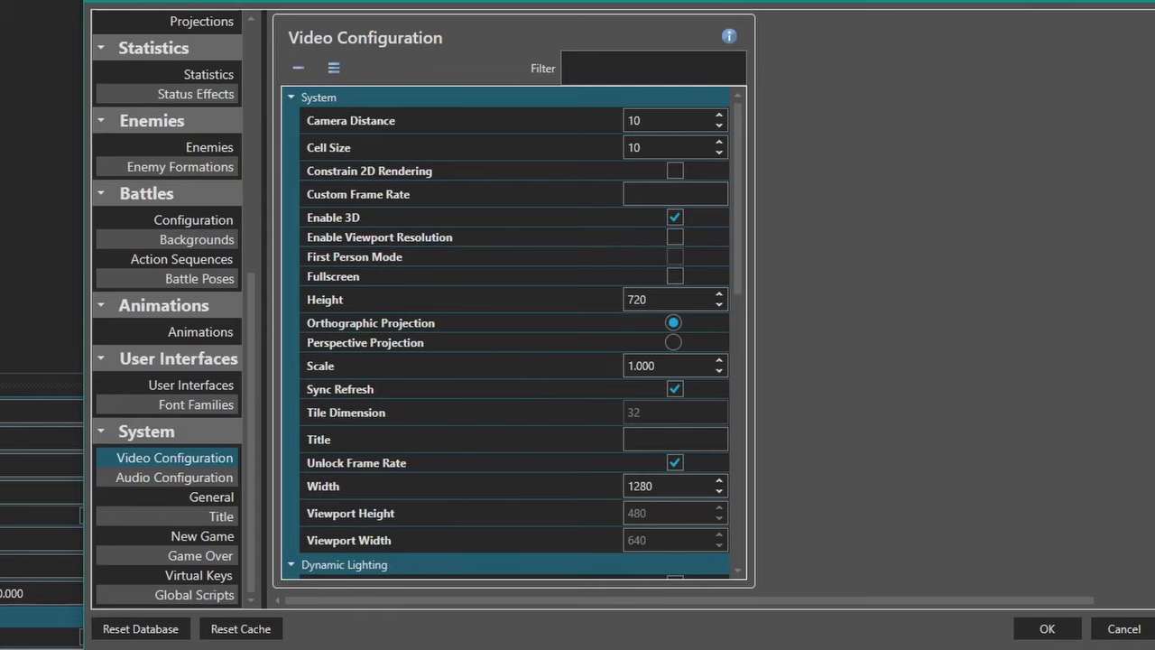
left_click(186, 574)
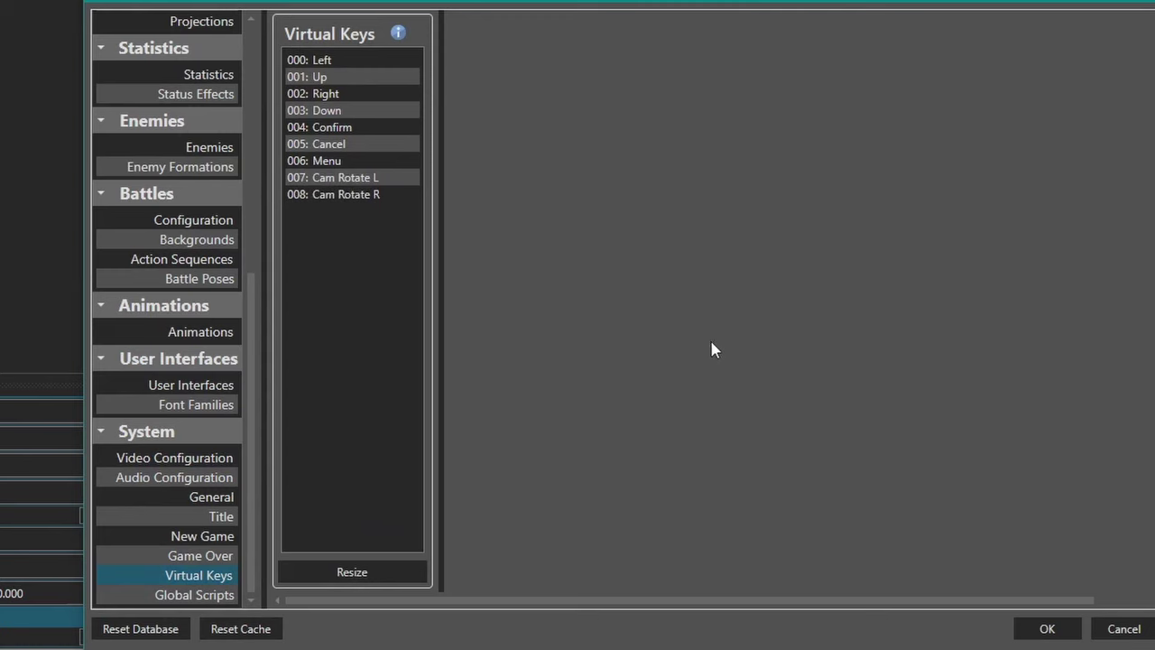
left_click(340, 180)
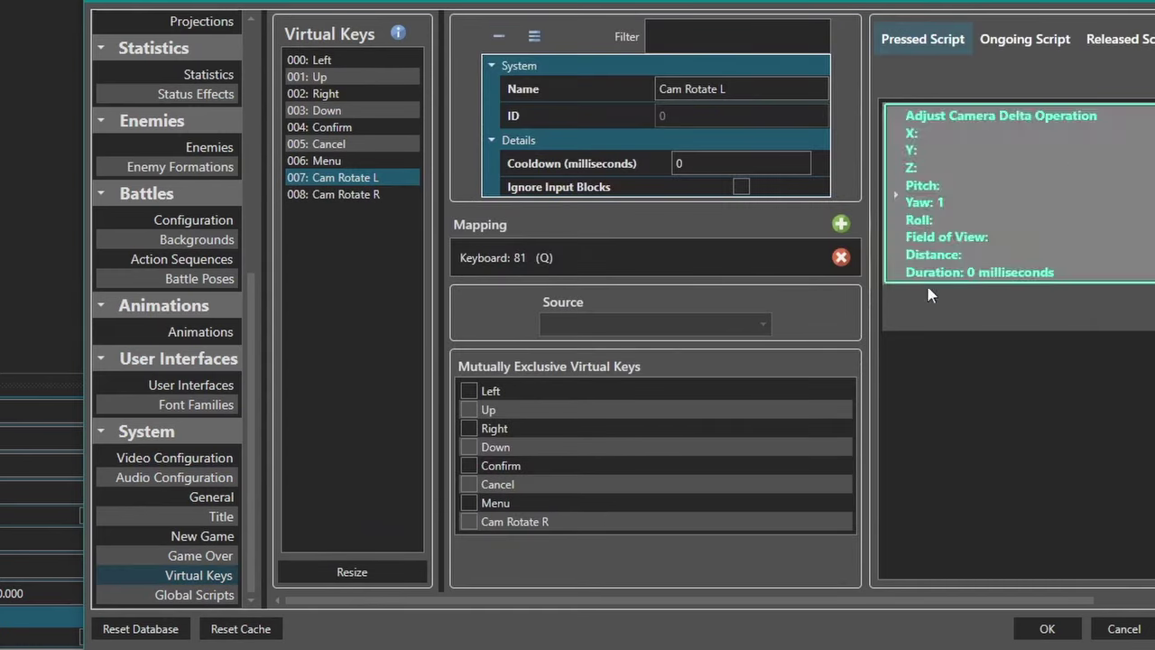
left_click(327, 160)
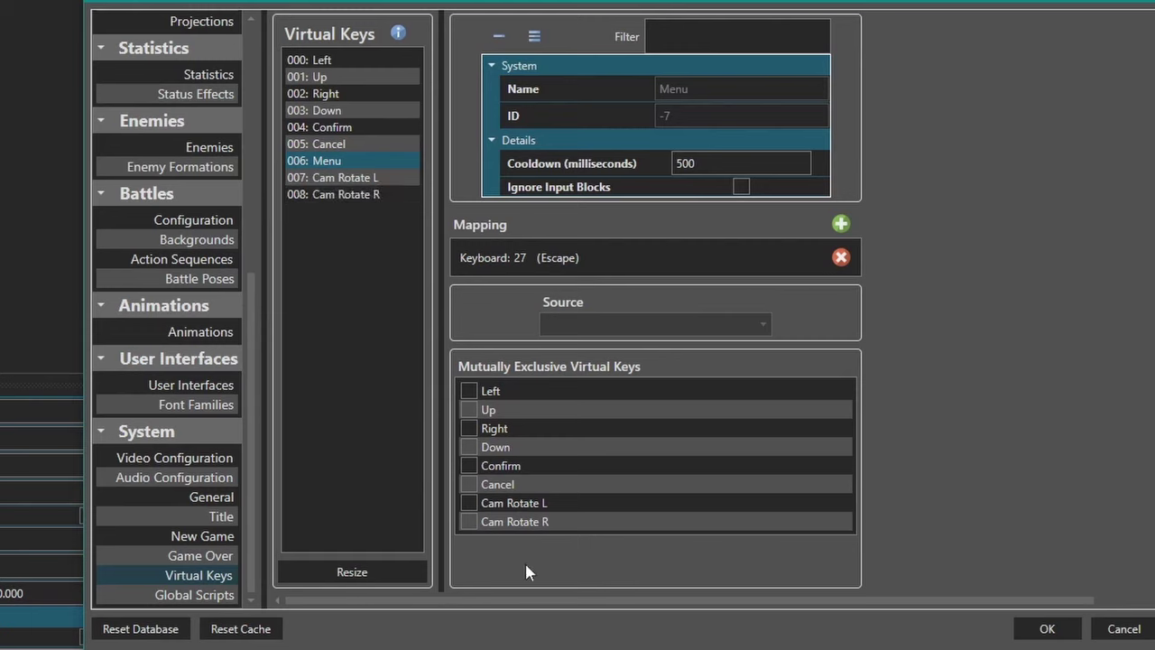
left_click(1057, 630)
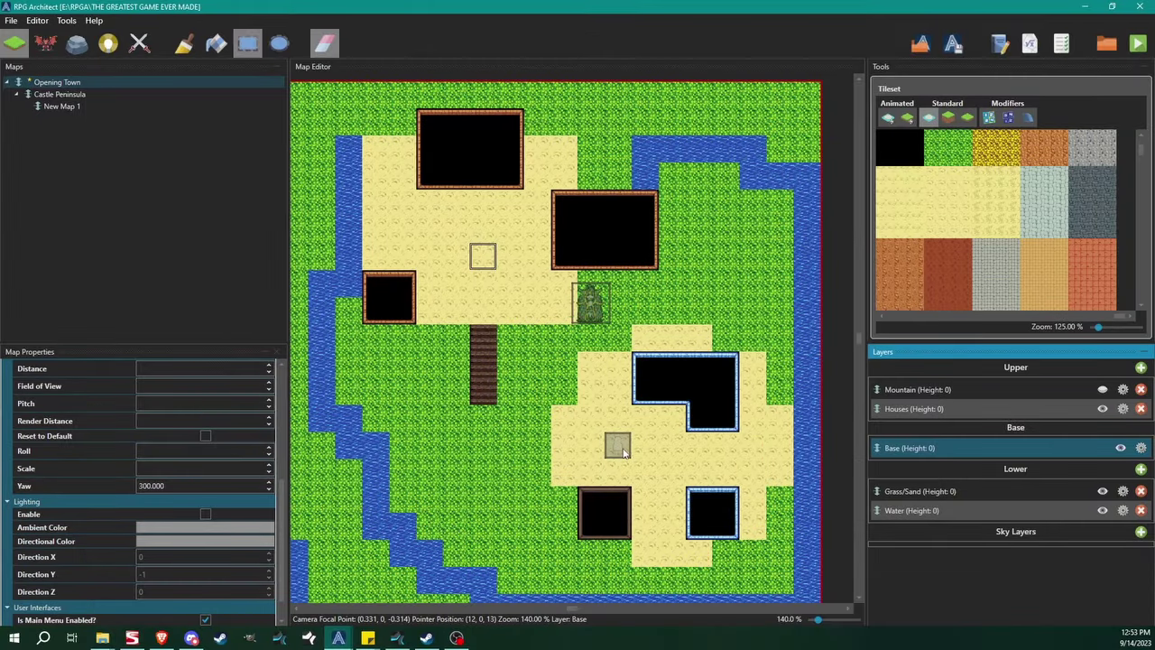
scroll(649, 439, "up", 2)
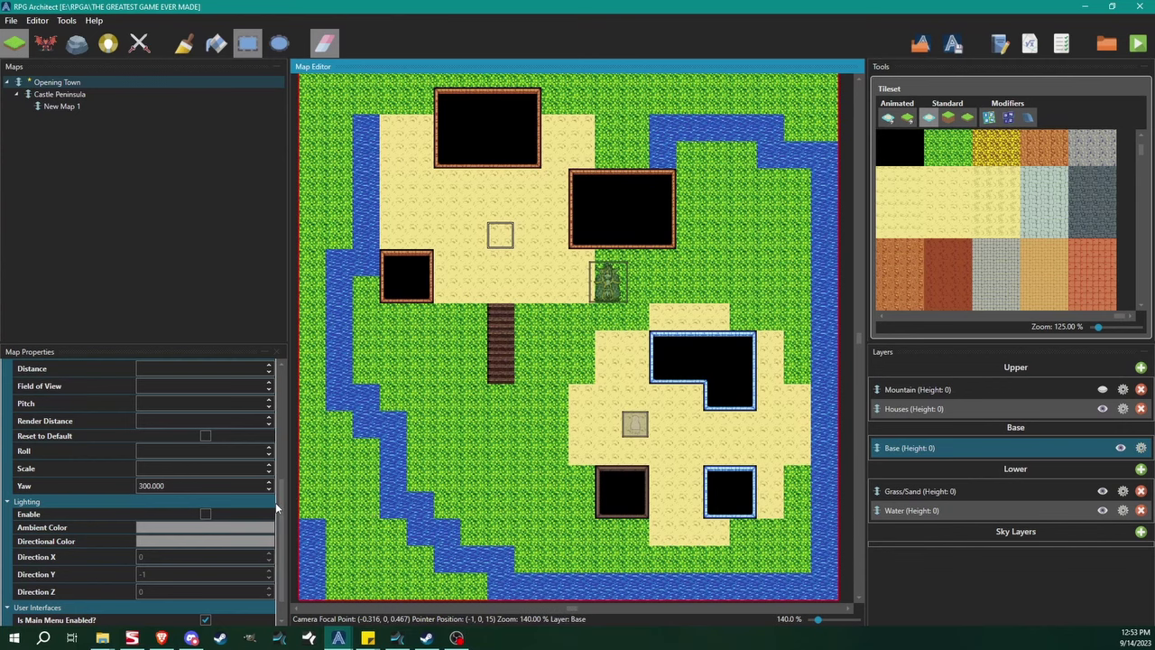
Review the Video Configuration settings in the game database.
left_click(94, 20)
left_click(104, 34)
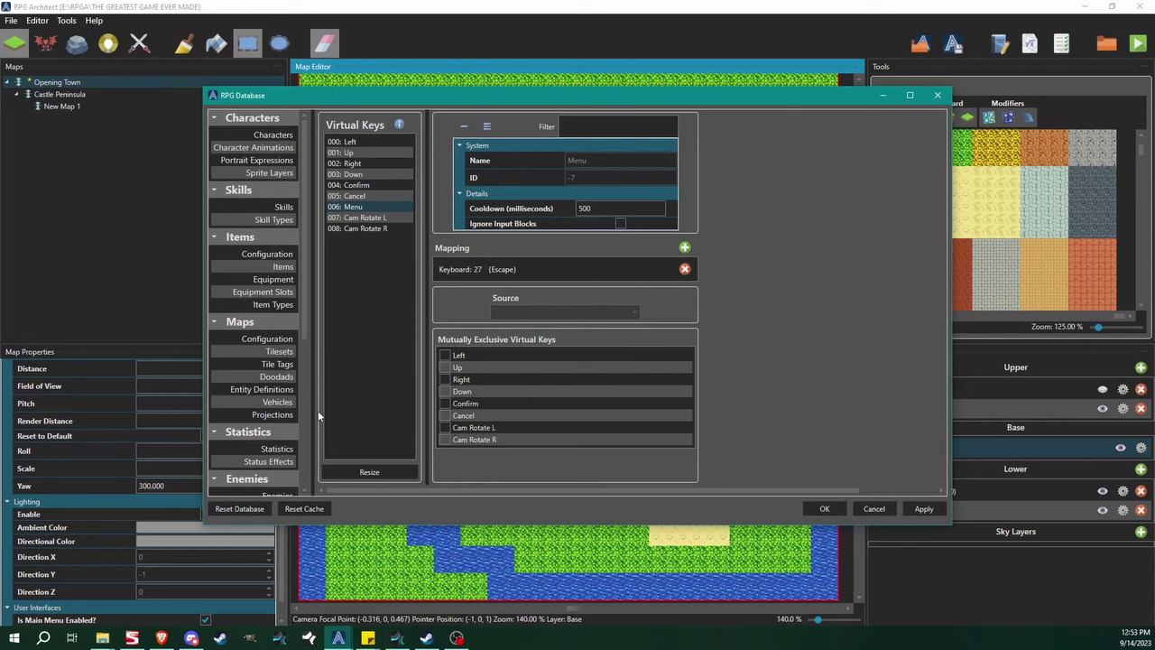
scroll(305, 319, "down", 5)
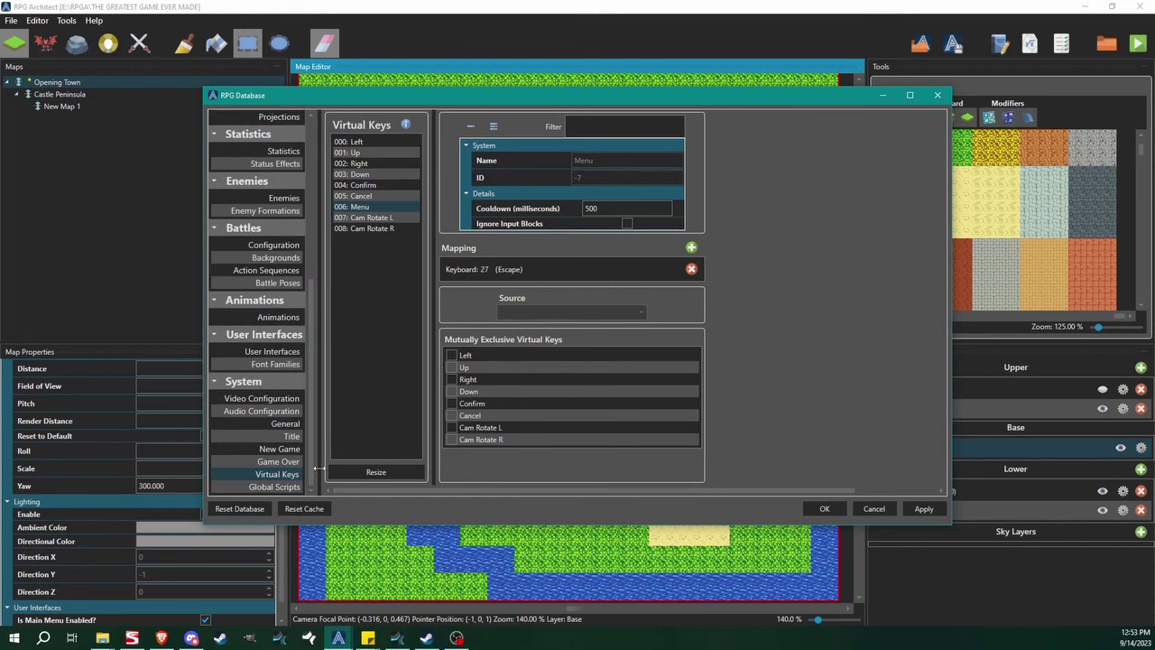
left_click(262, 398)
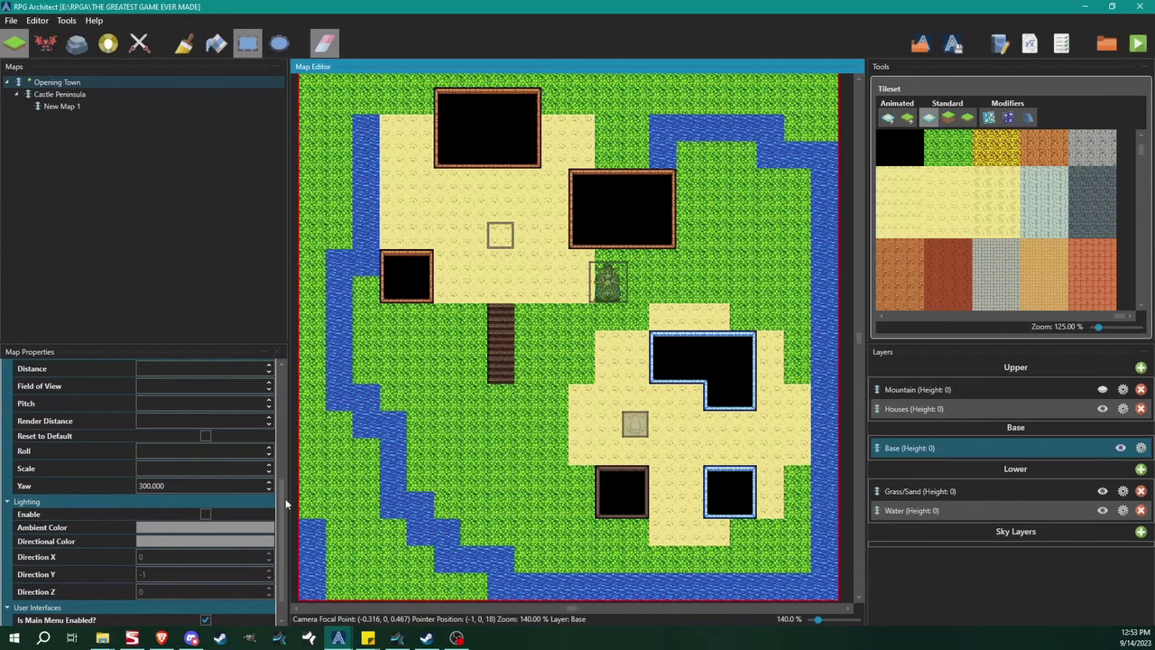
left_click(282, 488)
scroll(282, 488, "up", 5)
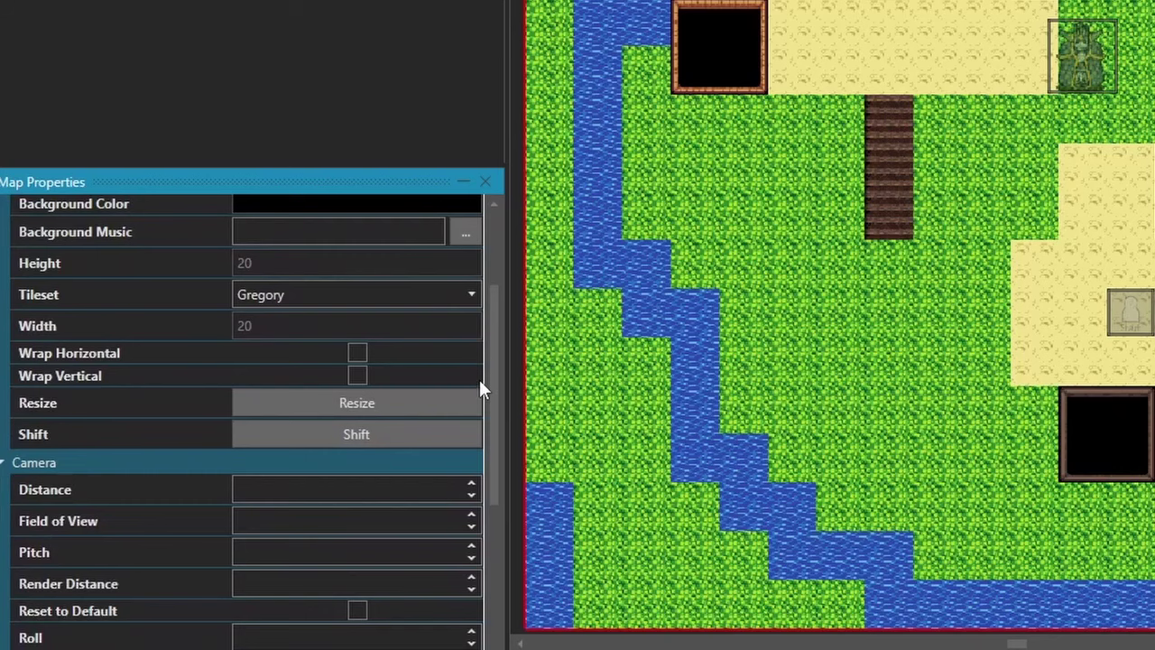
Hide and reshow the Houses and Grass/Sand layers, then switch editing from Water back to Base.
left_click_drag(282, 469, 285, 512)
scroll(497, 461, "down", 1)
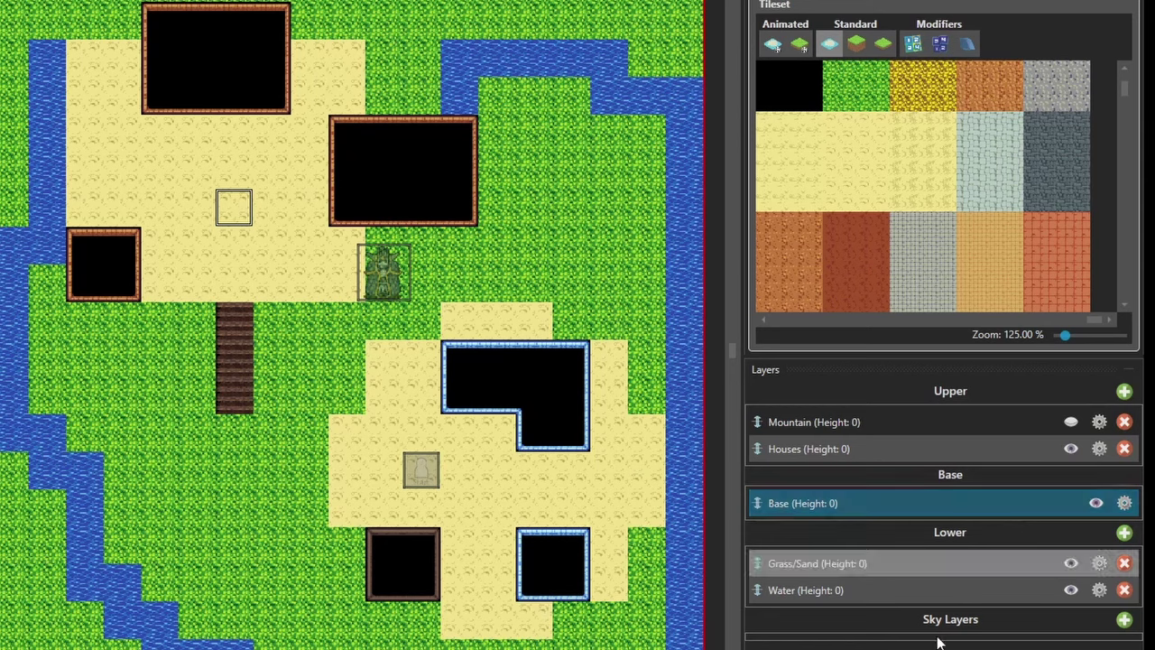
left_click(1070, 448)
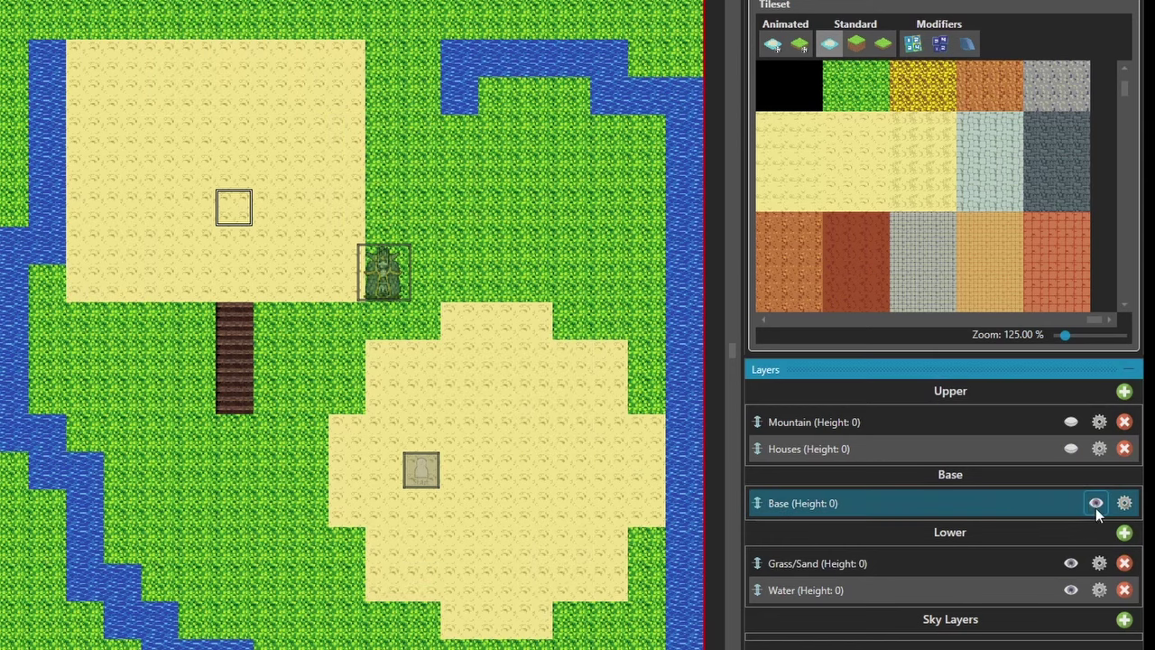
left_click(1071, 563)
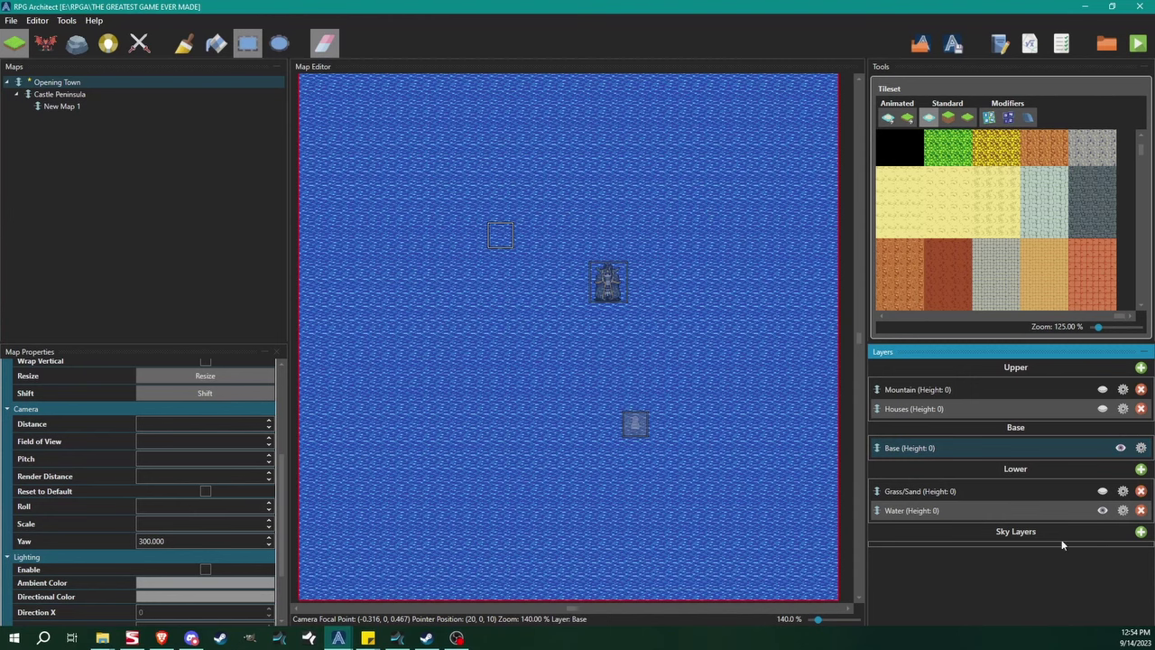
left_click(1103, 491)
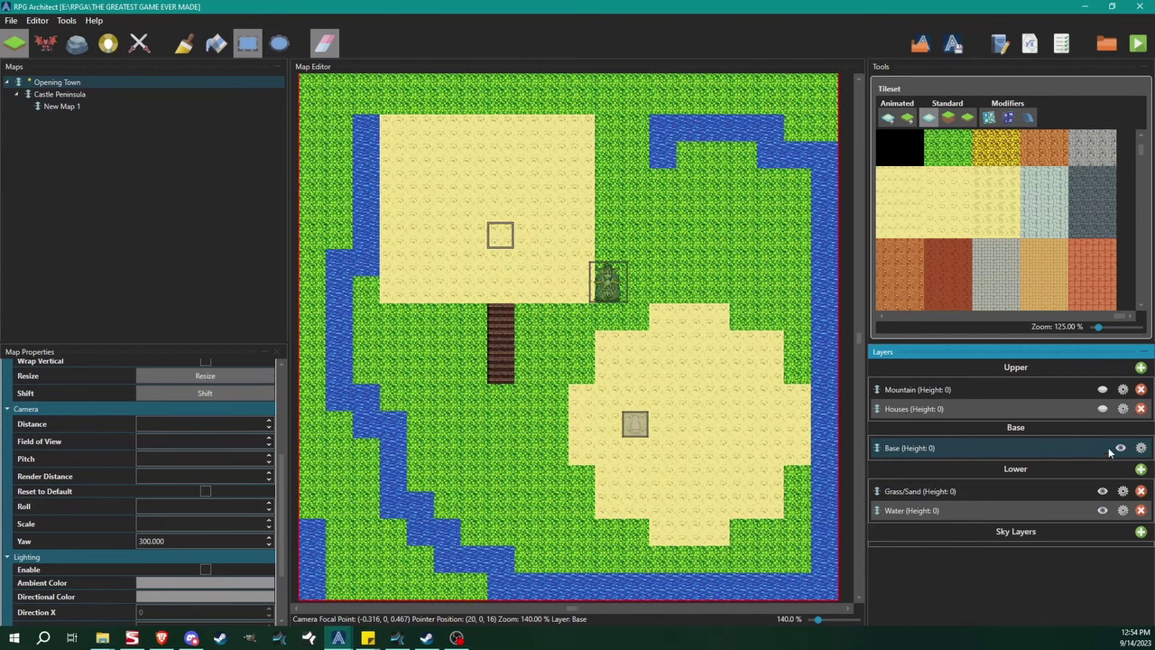
left_click(1103, 408)
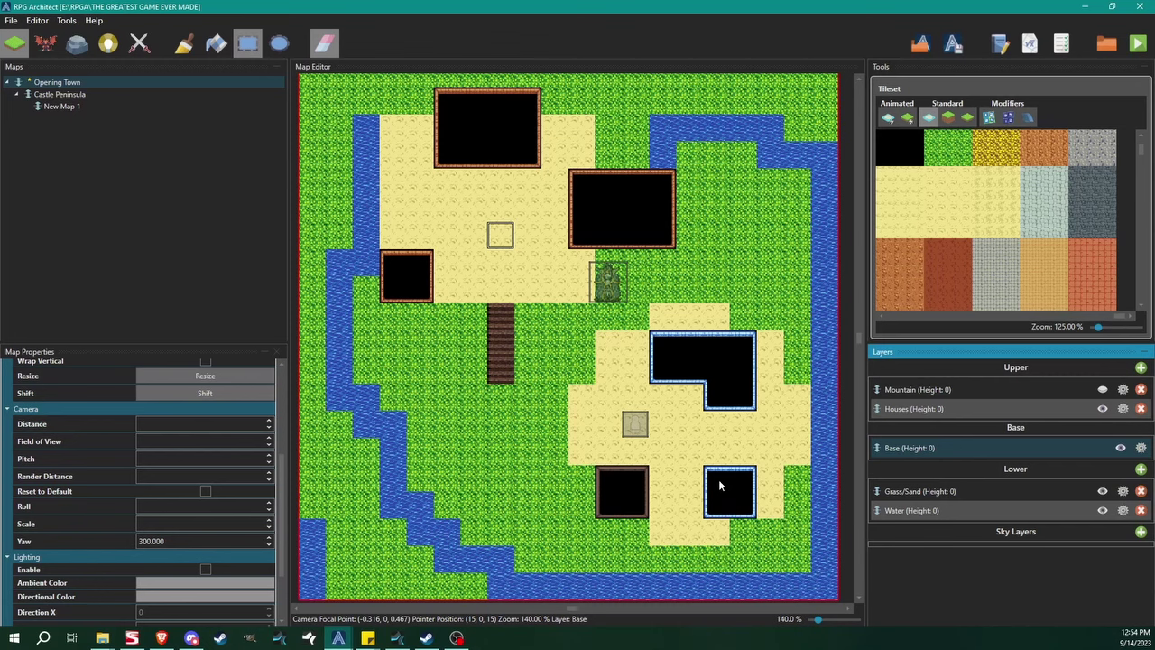
left_click(1019, 512)
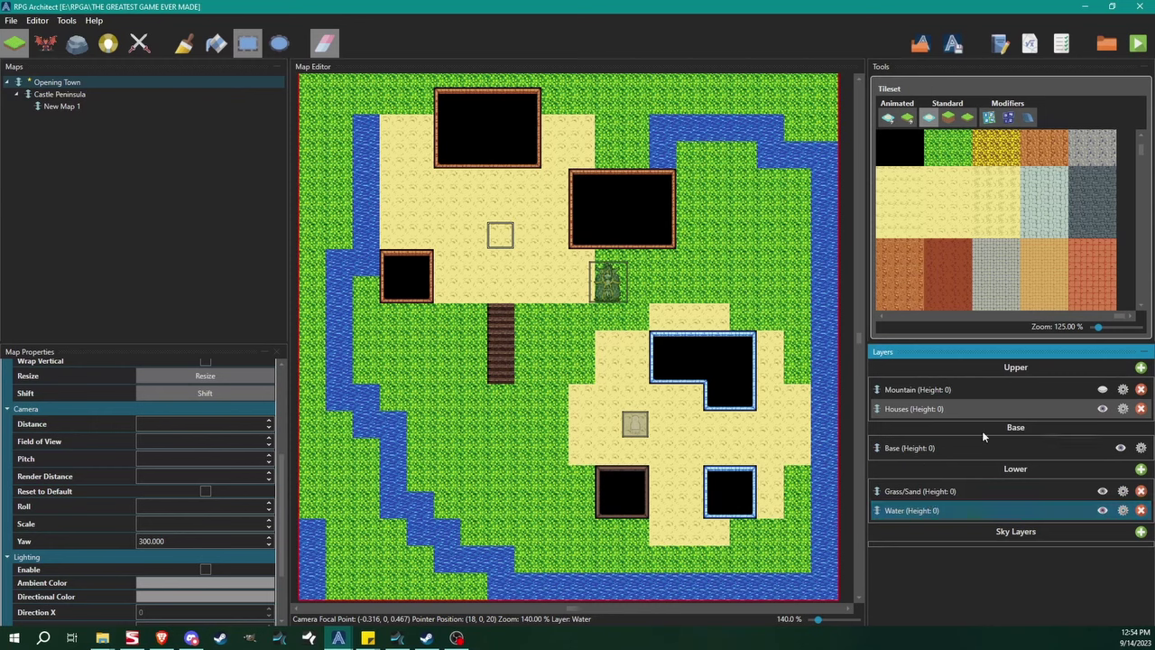
left_click(921, 447)
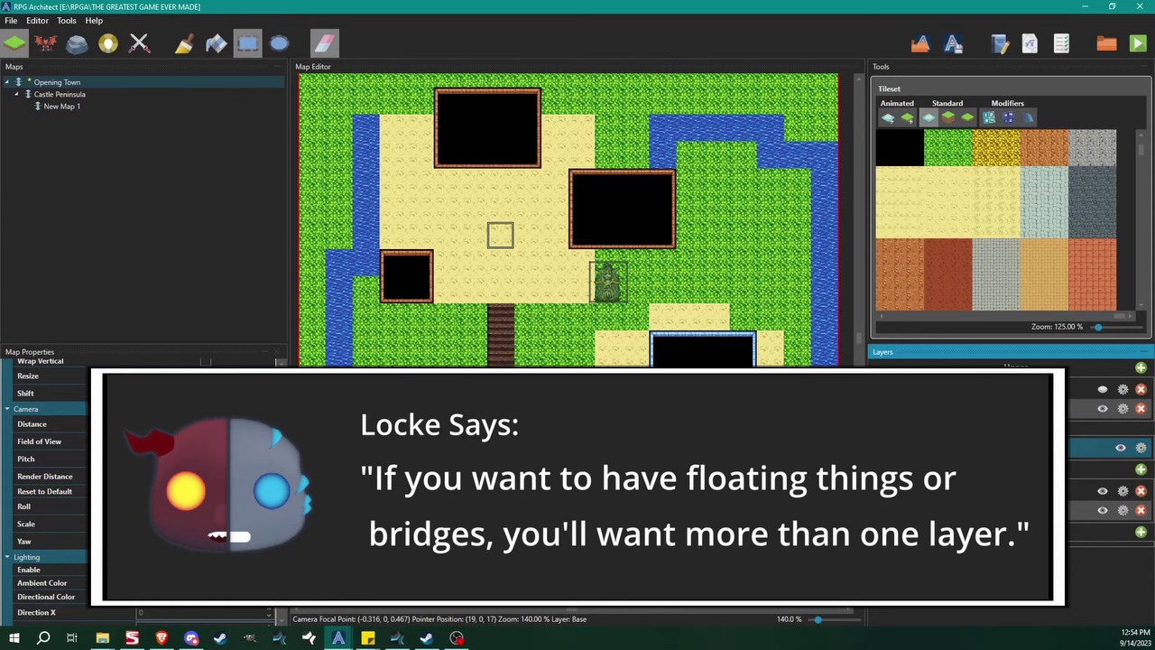
left_click(1104, 496)
left_click(1105, 496)
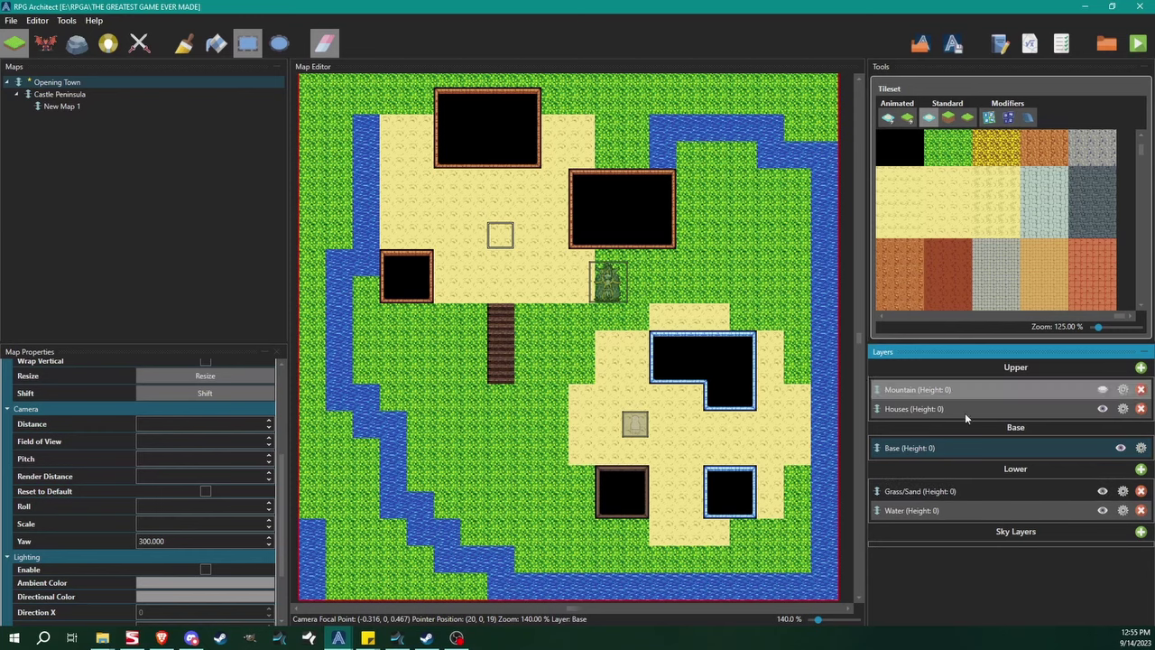
Pan the view around the town and save the Opening Town map.
left_click(653, 383)
key("d")
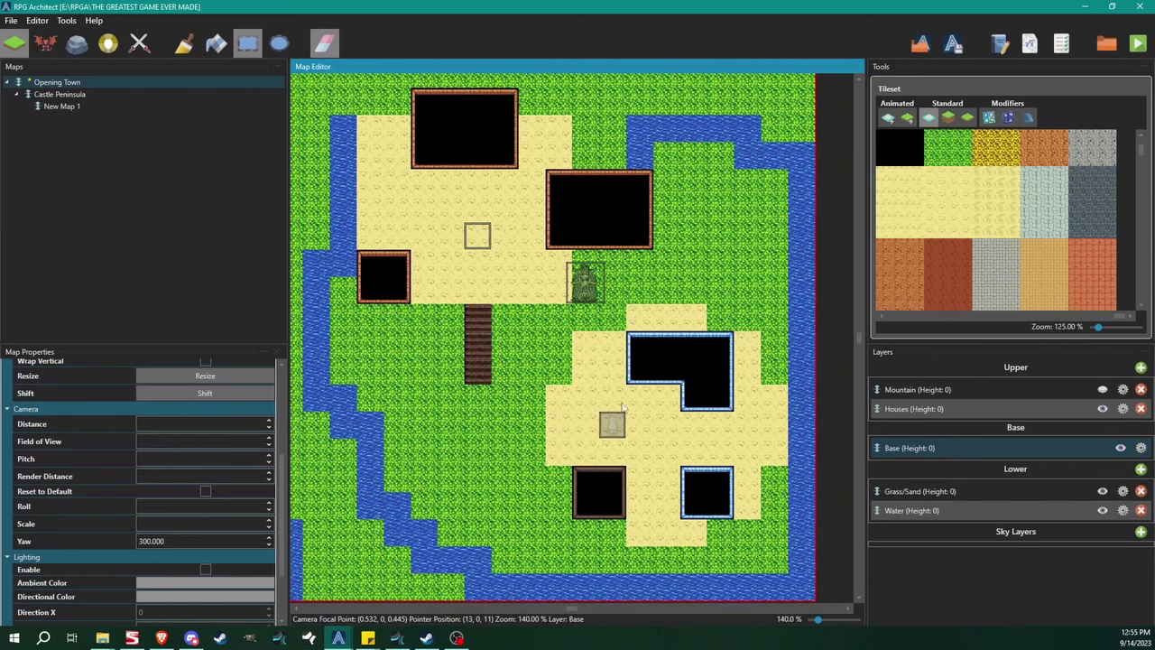
key("w")
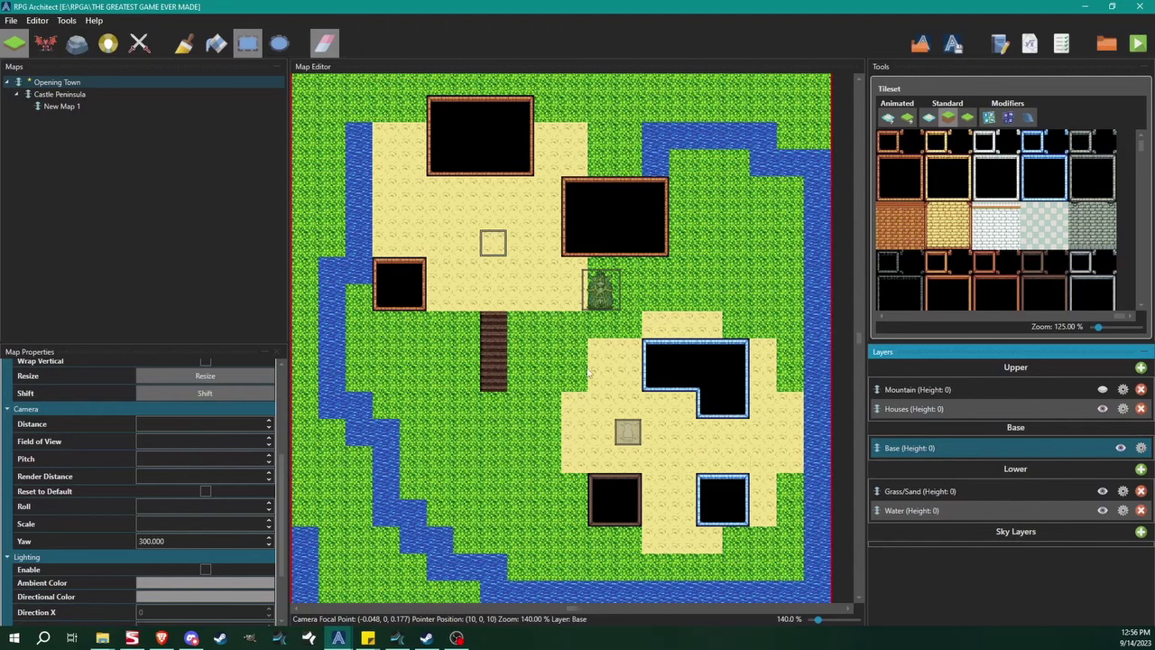
key("ctrl+s")
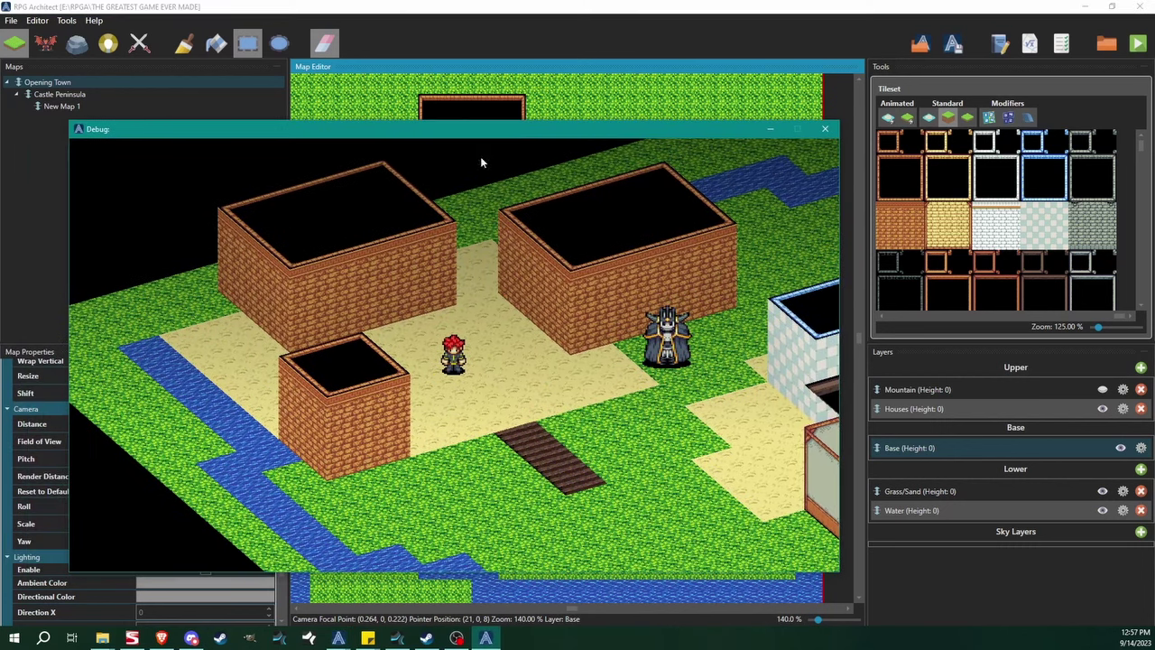
Walk the hero up, left and down through the 3D town, then close the test play.
key("Up")
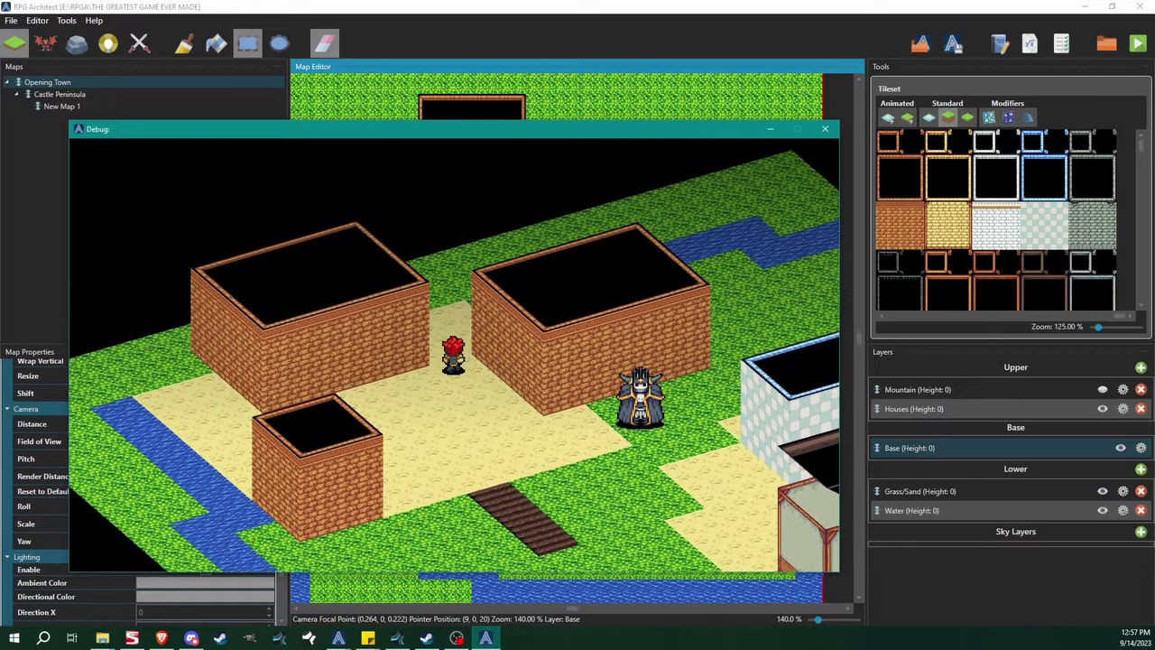
key("Up")
key("Up")
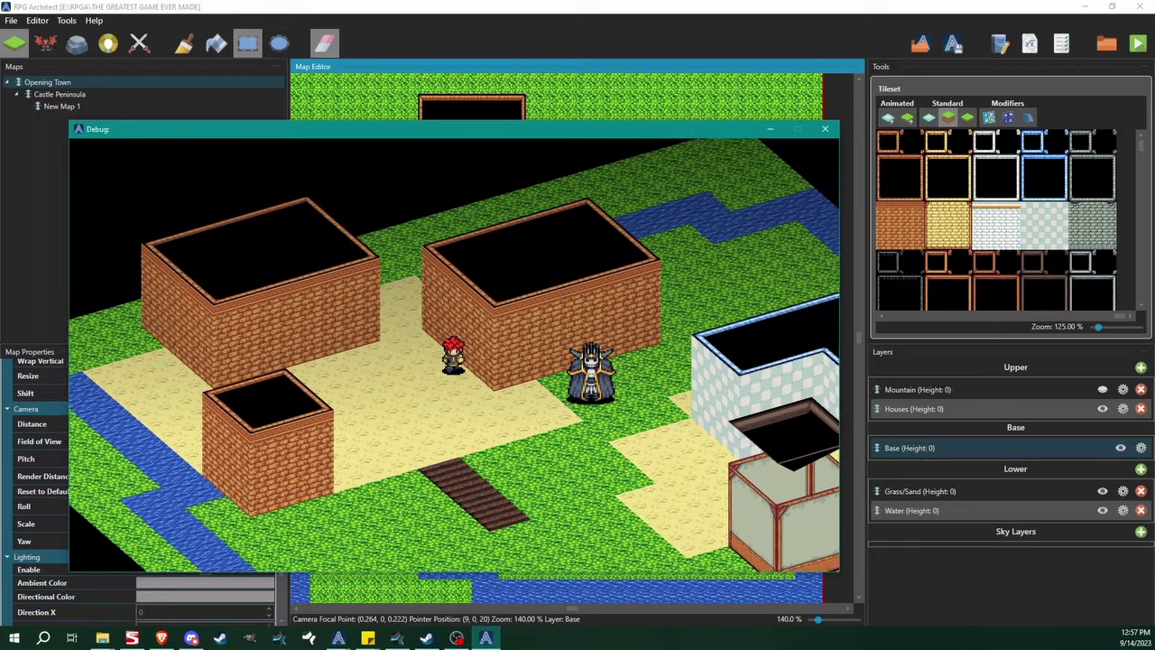
key("Left")
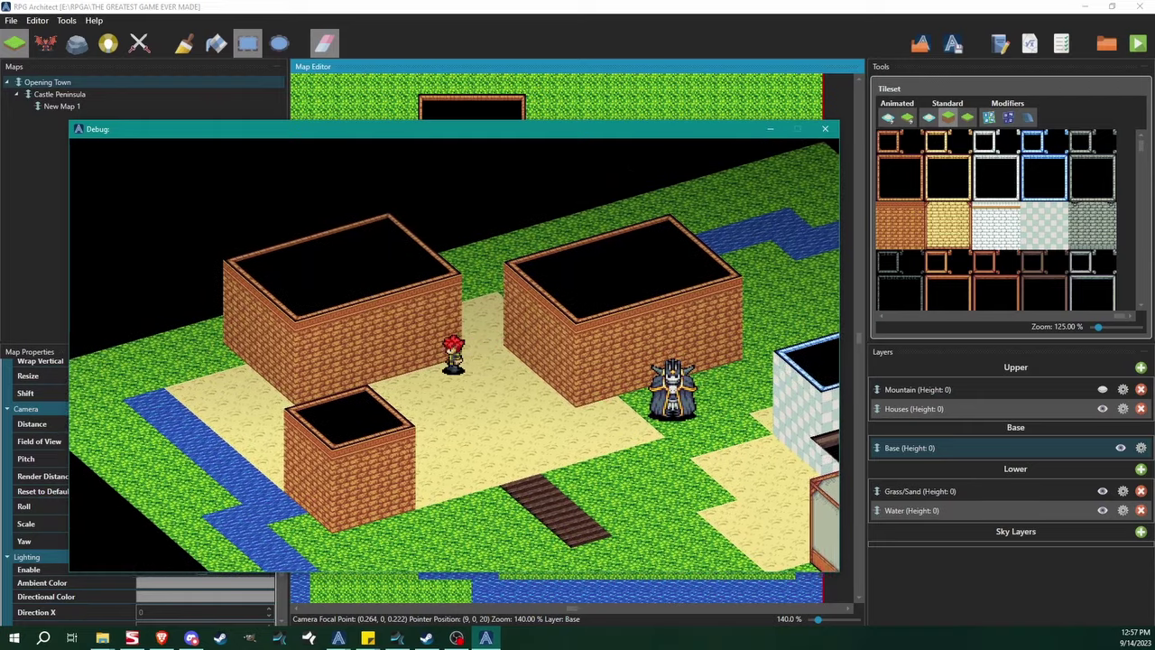
key("Left")
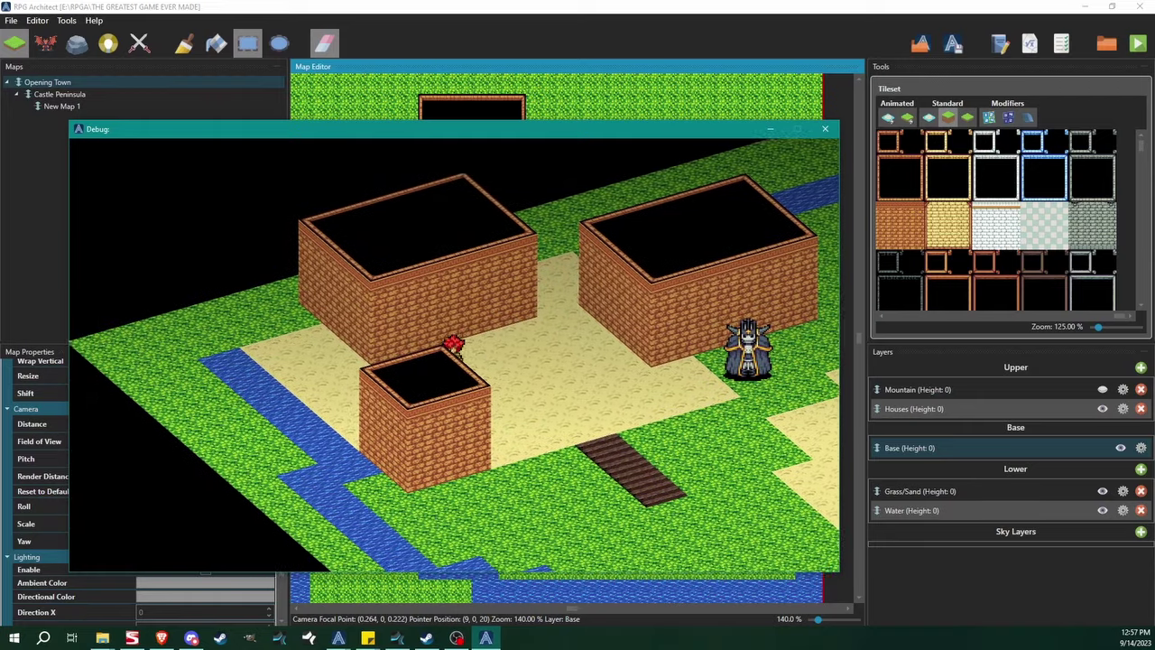
key("Up")
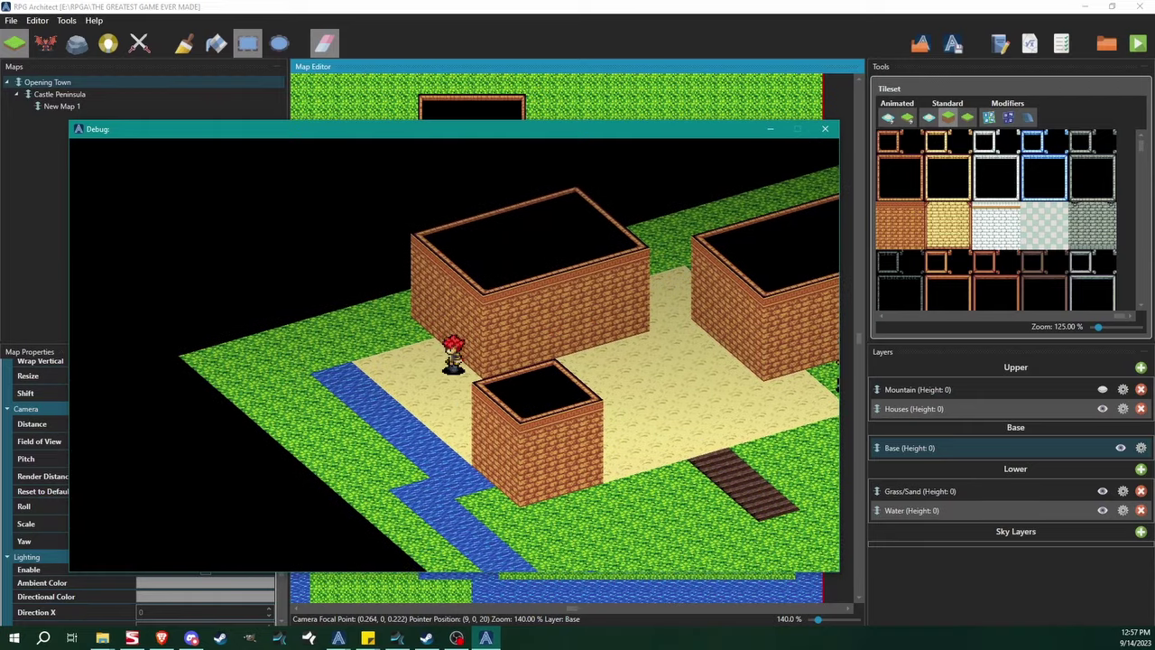
key("Down")
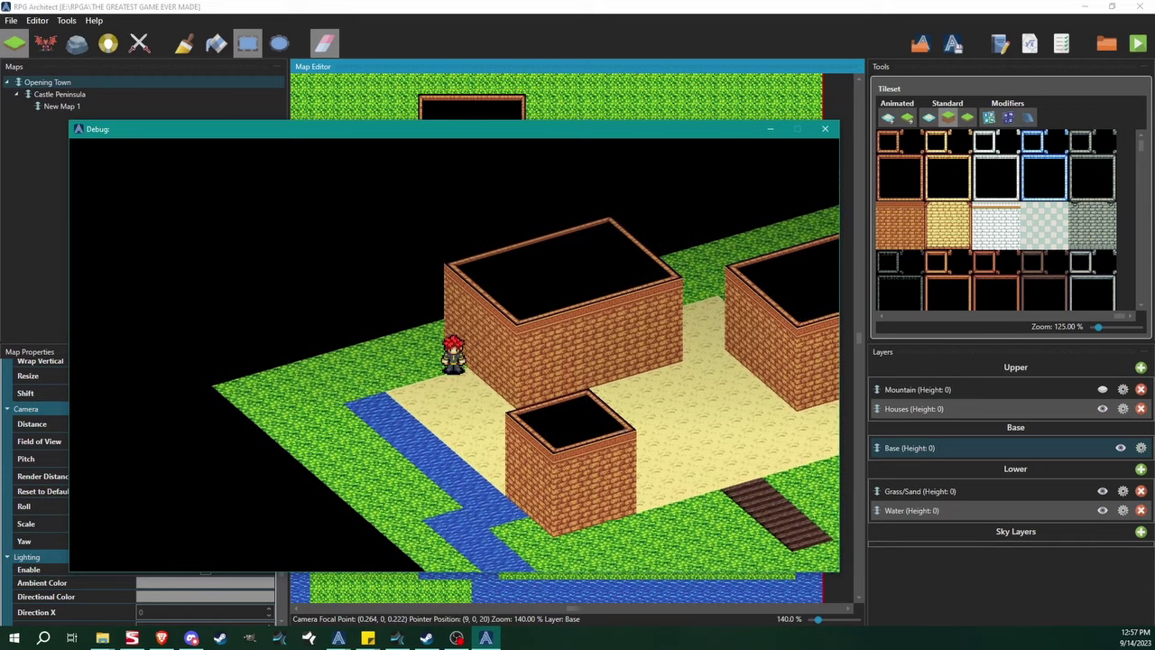
left_click(824, 128)
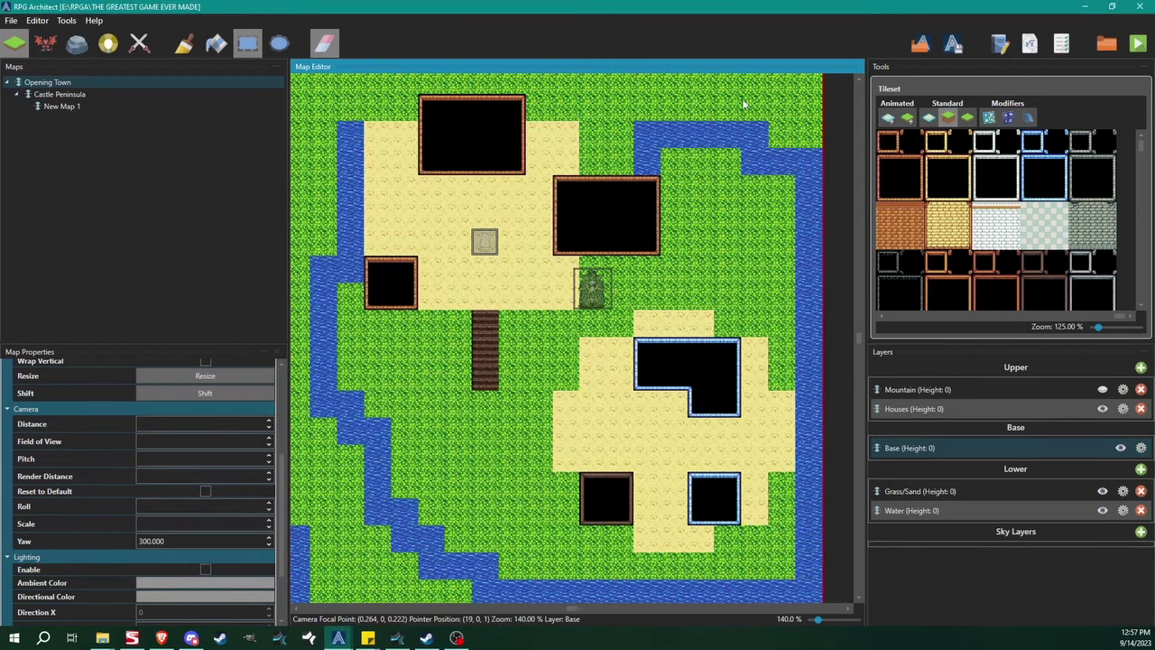
left_click(66, 19)
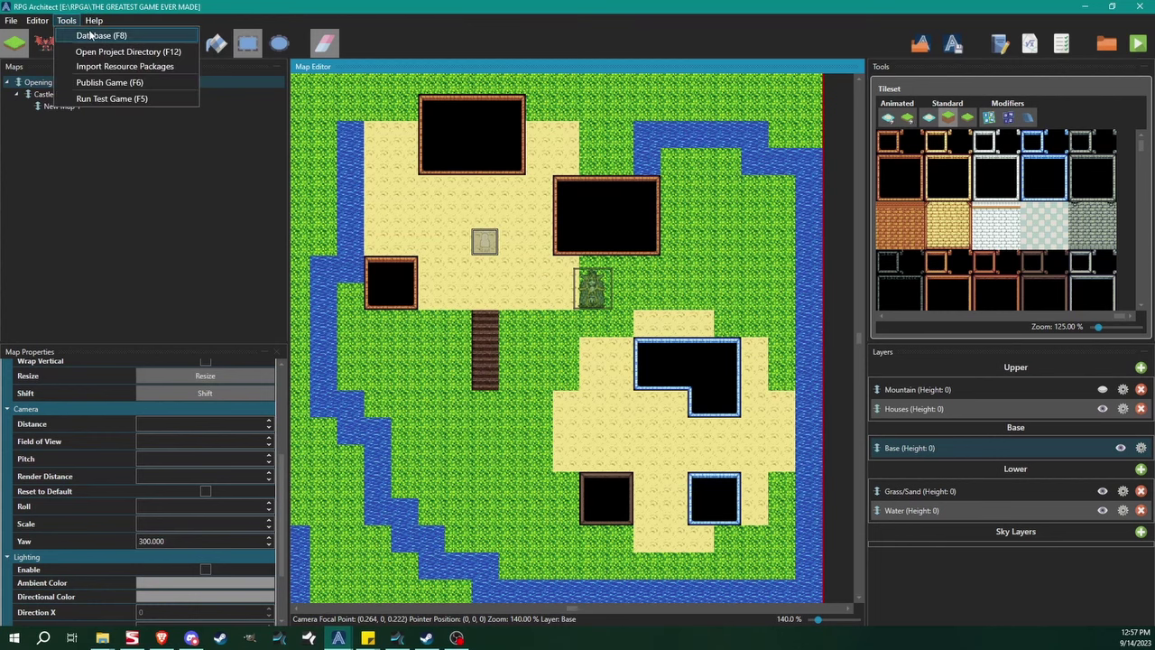
left_click(81, 33)
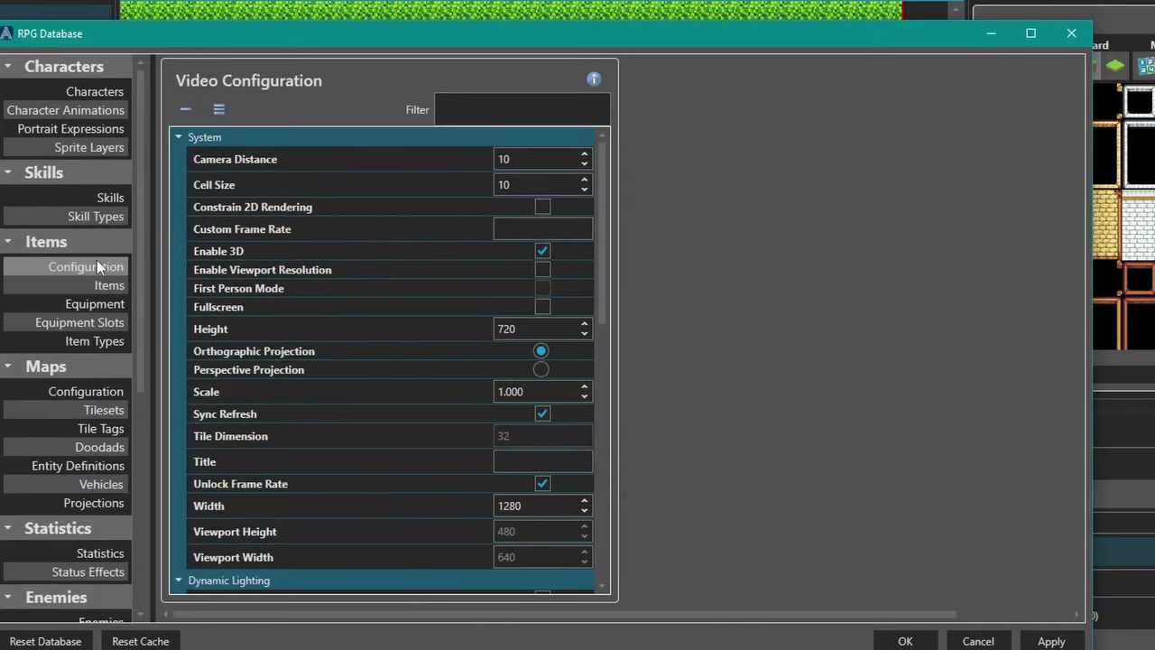
scroll(139, 380, "down", 6)
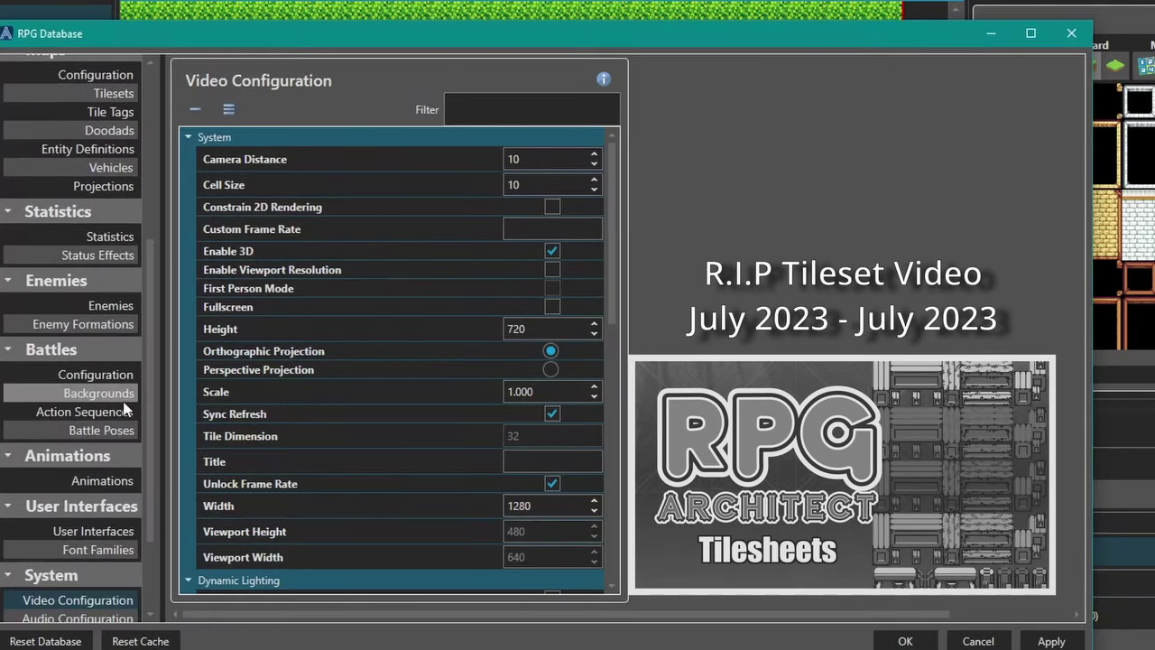
scroll(115, 339, "up", 3)
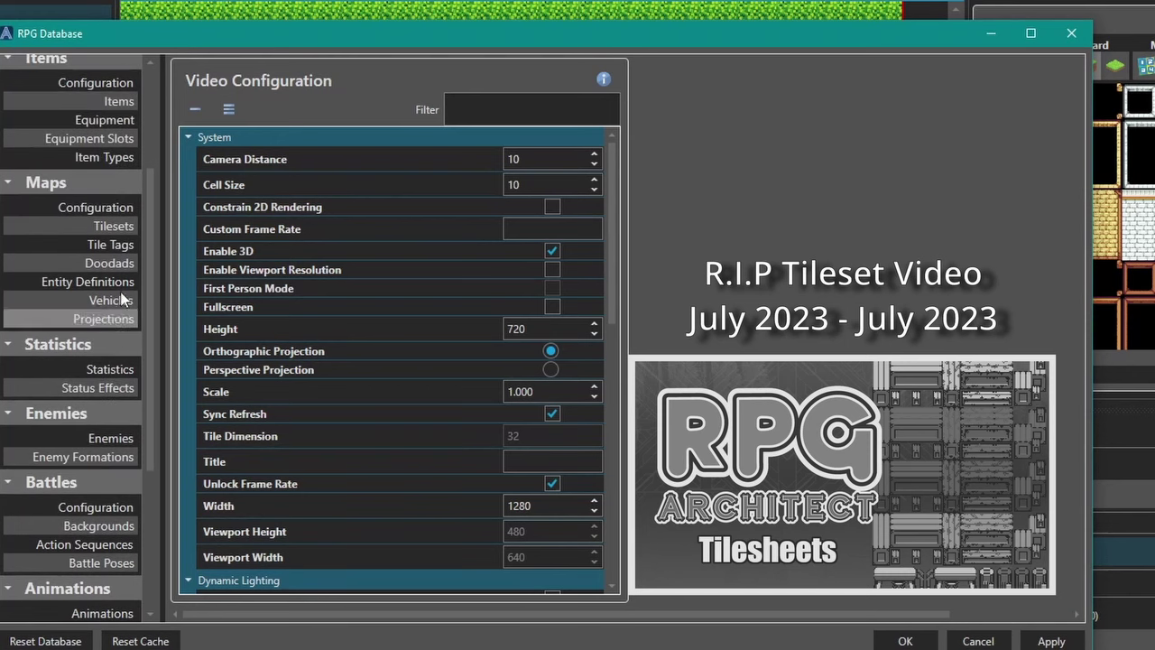
left_click(116, 226)
left_click(217, 104)
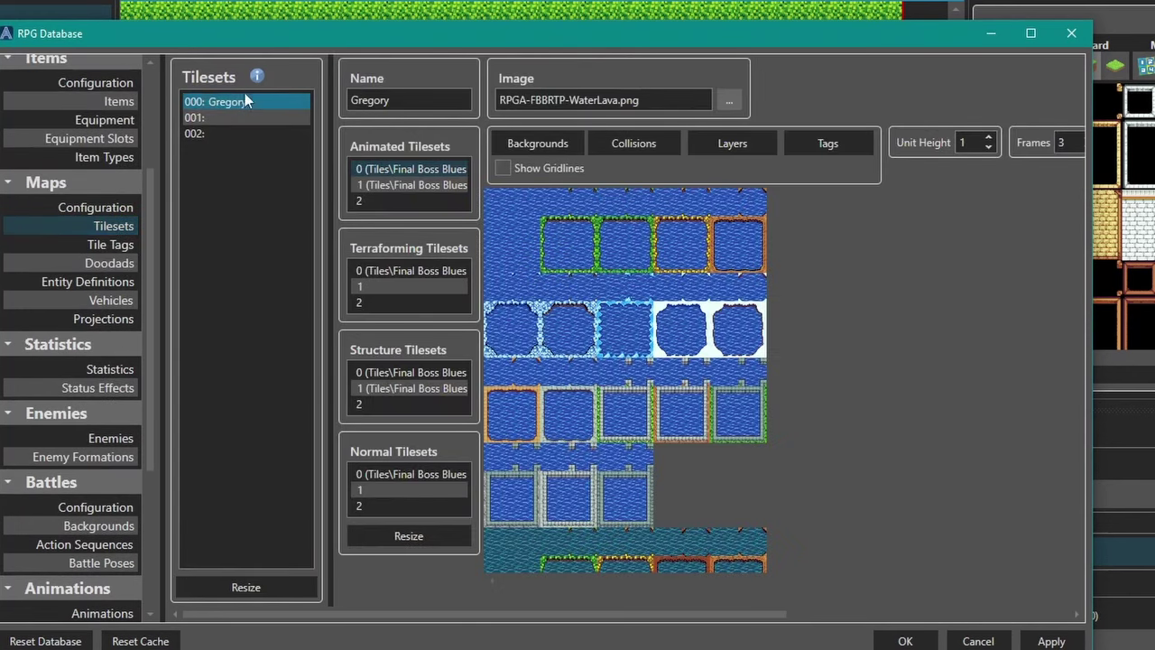
left_click(394, 270)
left_click(415, 370)
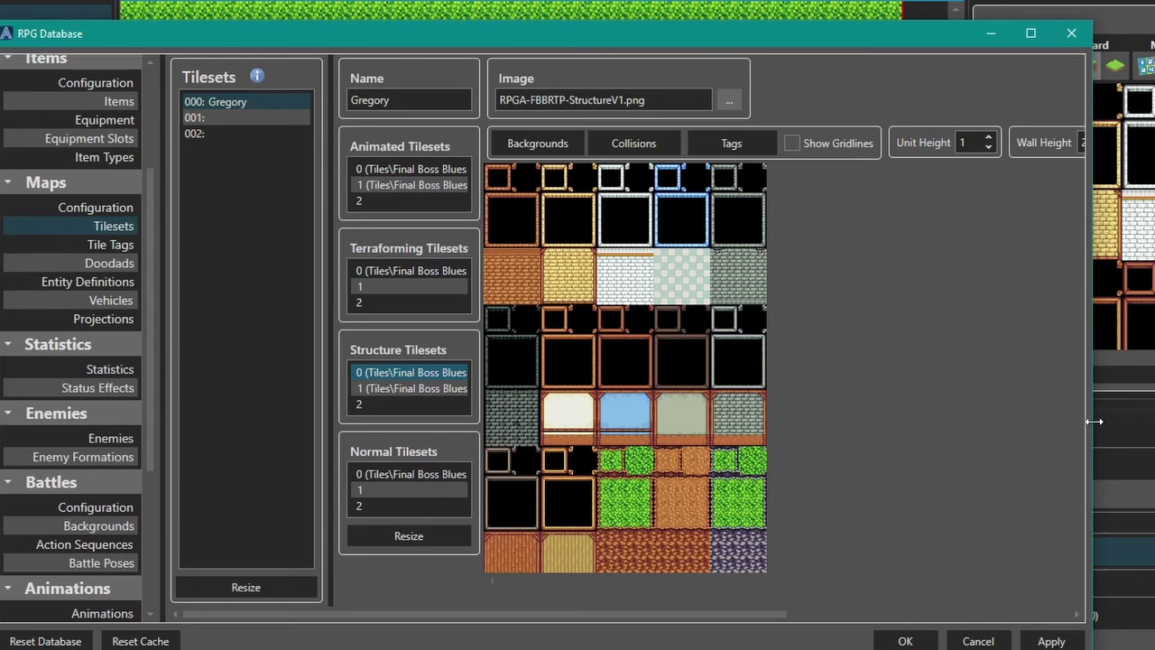
left_click_drag(1087, 422, 1154, 421)
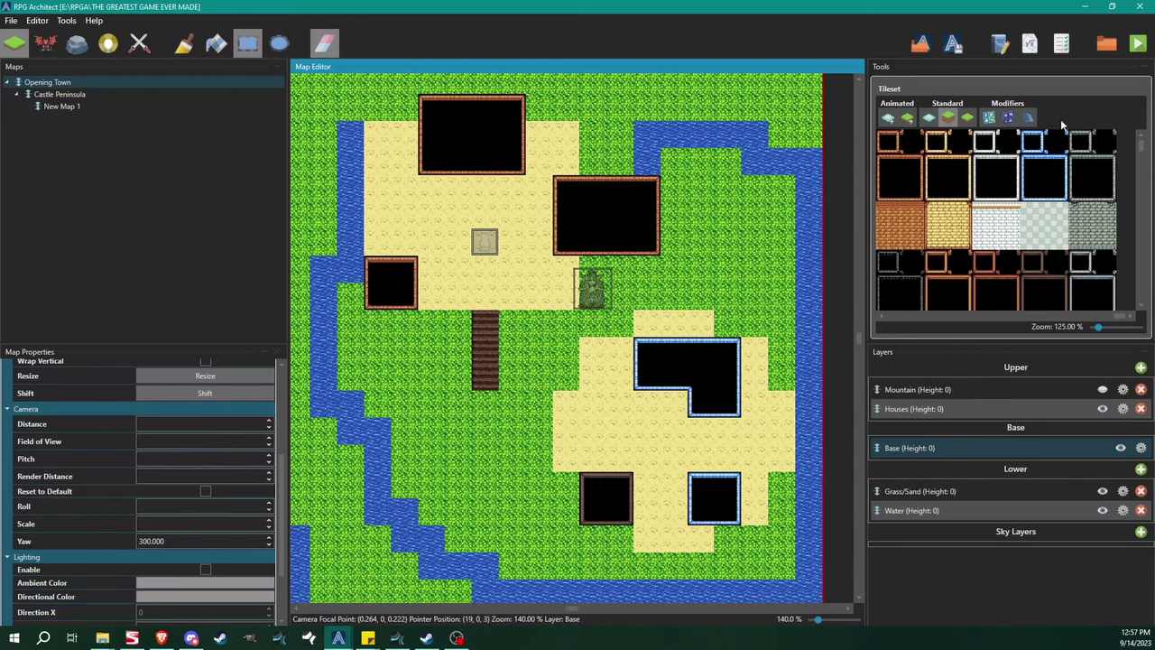
Bring up the height value grid and select the Houses layer for painting.
left_click(947, 117)
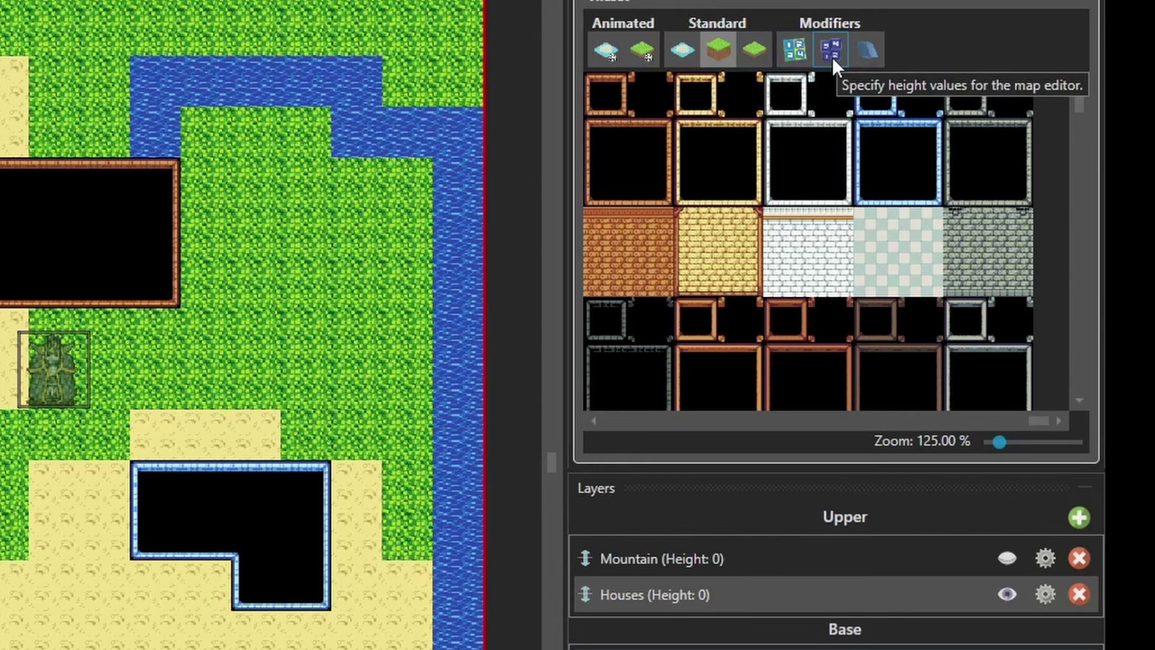
left_click(832, 57)
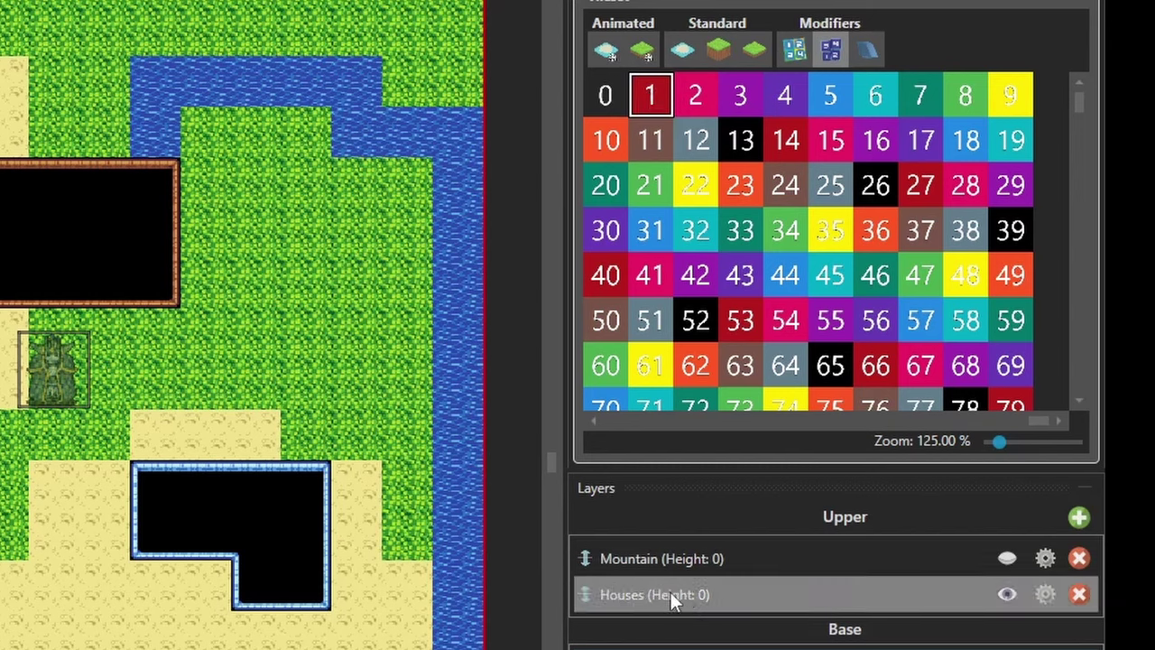
left_click(627, 594)
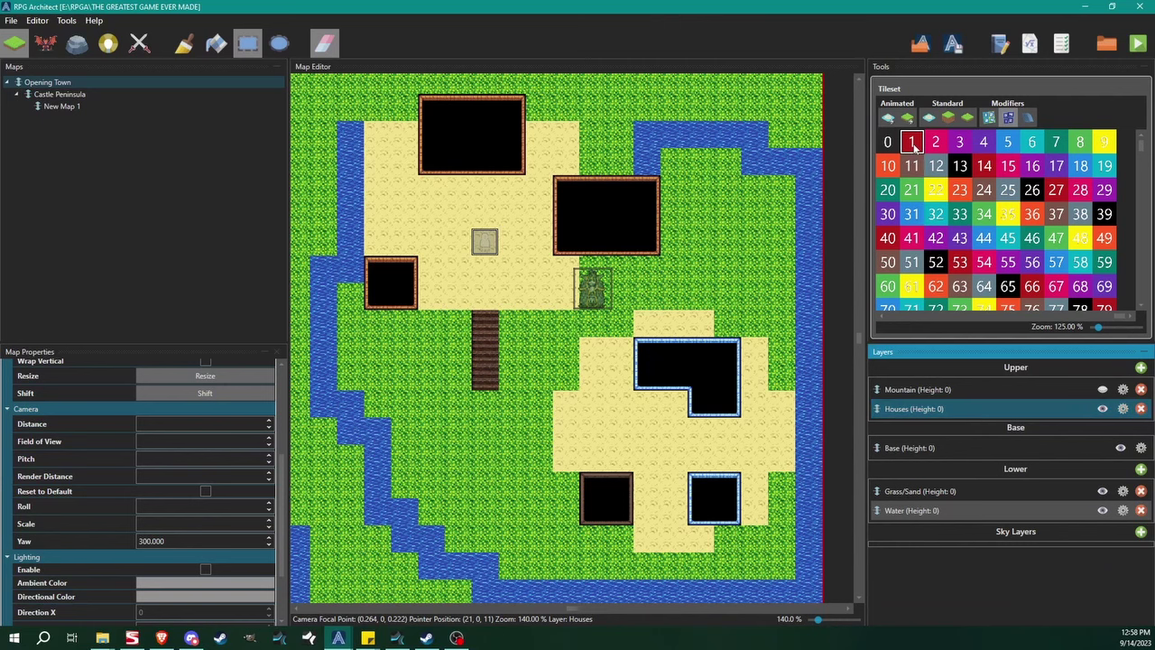
Paint height 1 along the top house's edge tiles with the freehand brush.
left_click(912, 146)
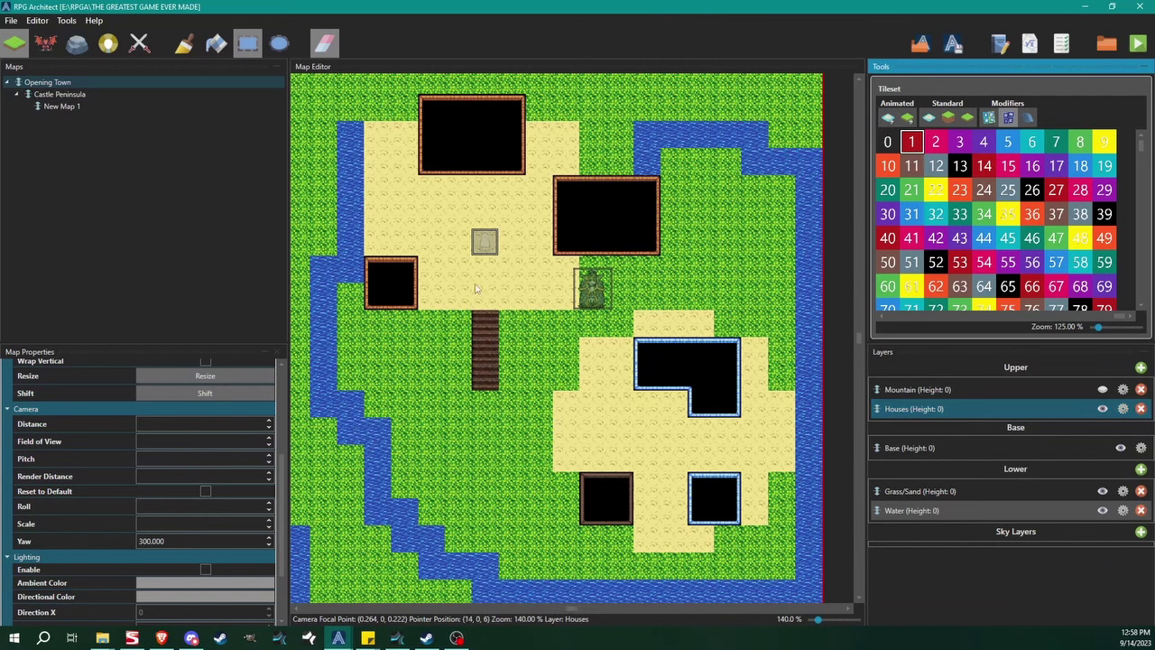
left_click(182, 45)
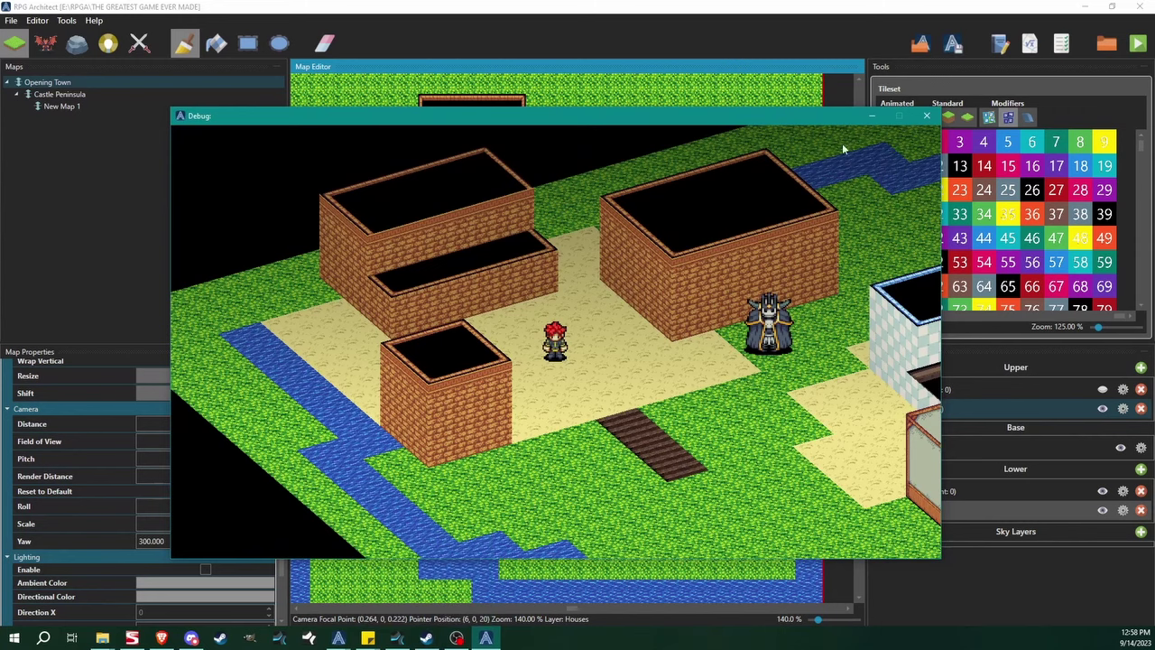
left_click(930, 116)
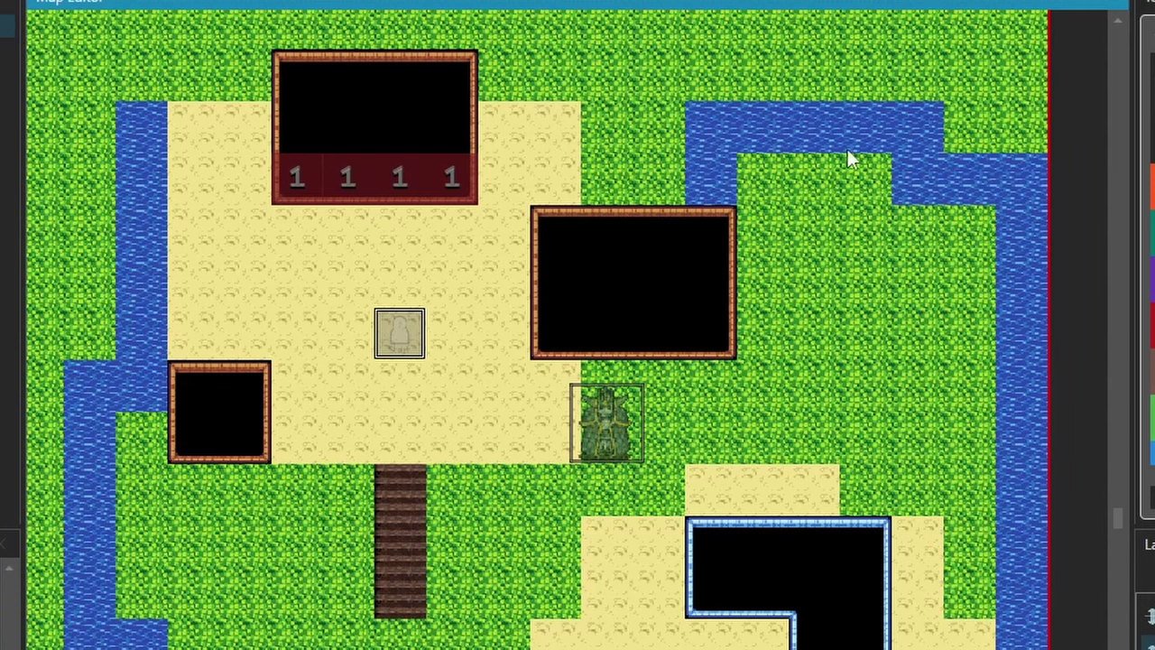
mouse_move(295, 149)
left_mouse_down()
mouse_move(302, 77)
mouse_move(454, 88)
mouse_move(458, 133)
left_mouse_up()
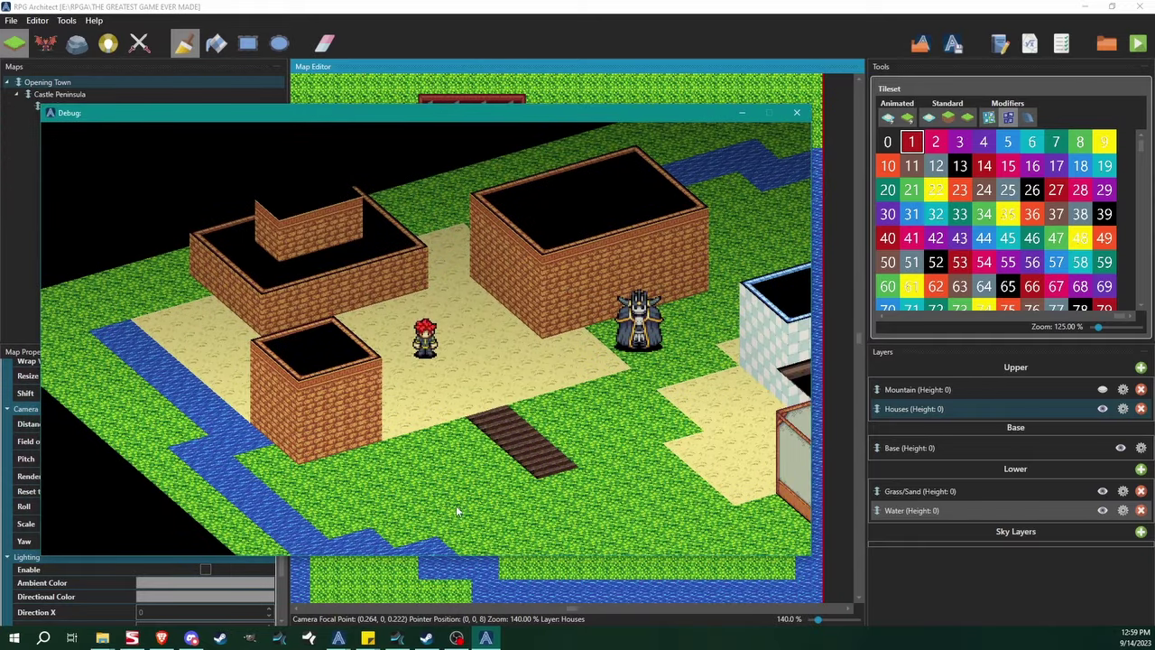
Walk the hero up and rotate the camera with Q to view the stepped roof, then close the test play.
key("Up")
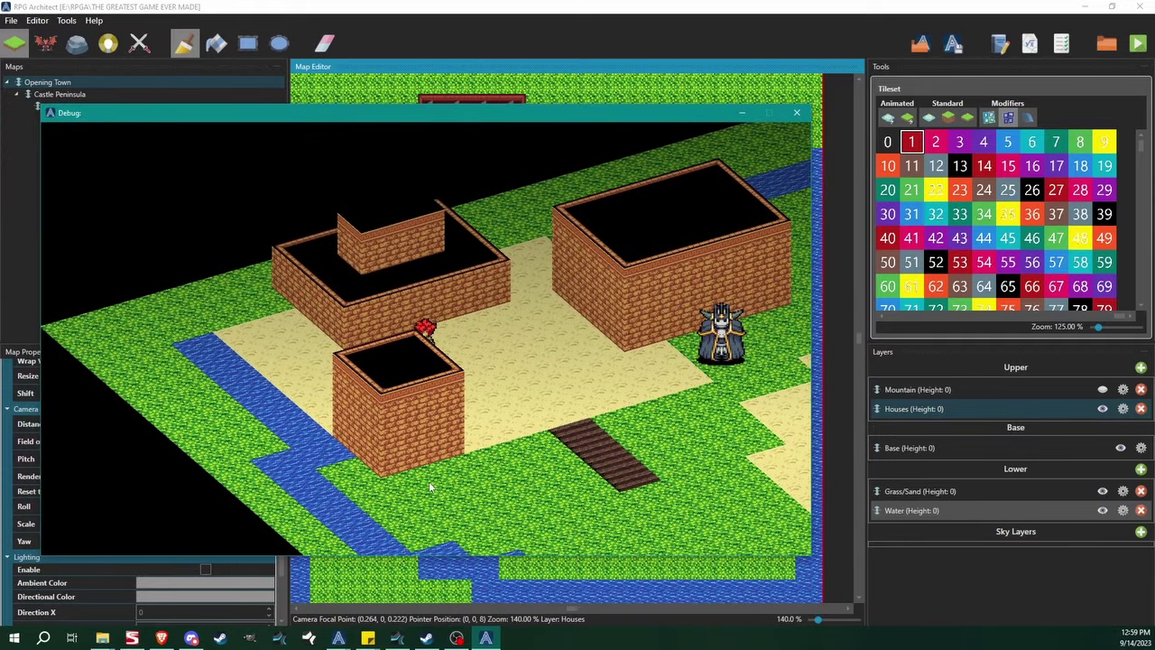
key("Up")
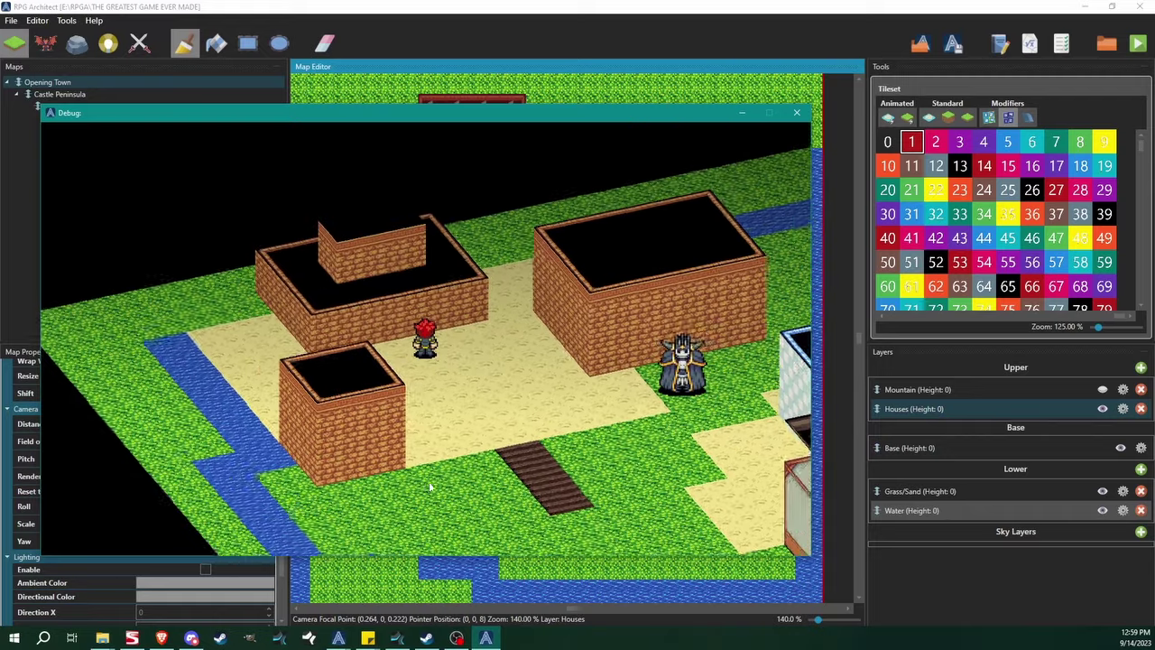
key("q")
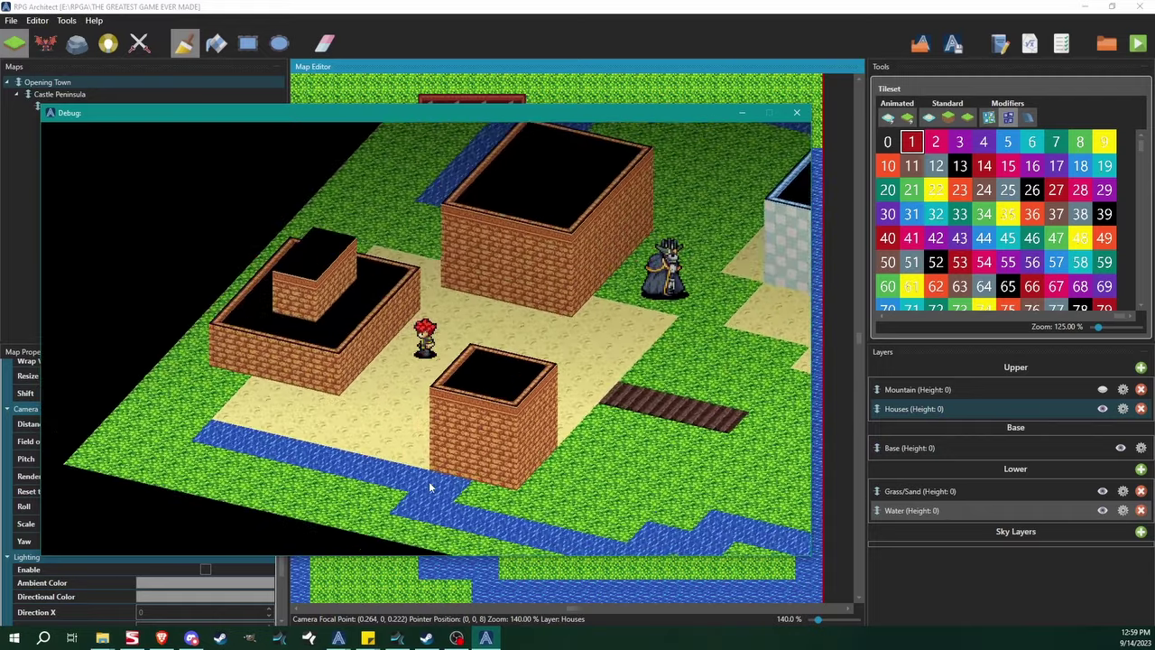
key("q")
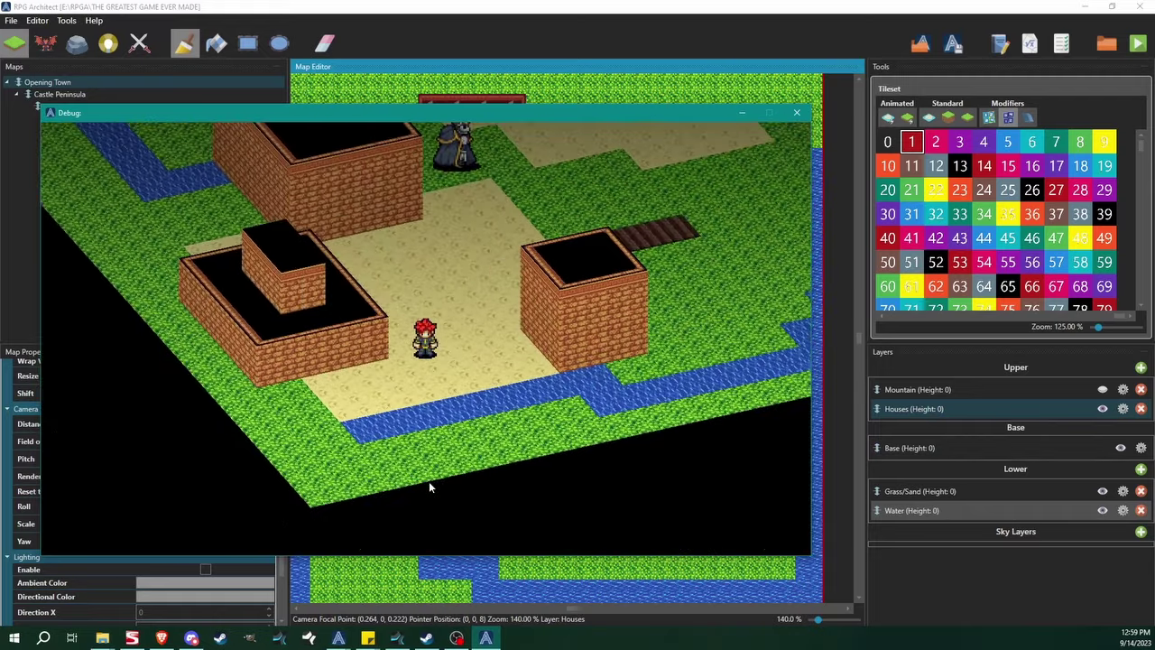
key("q")
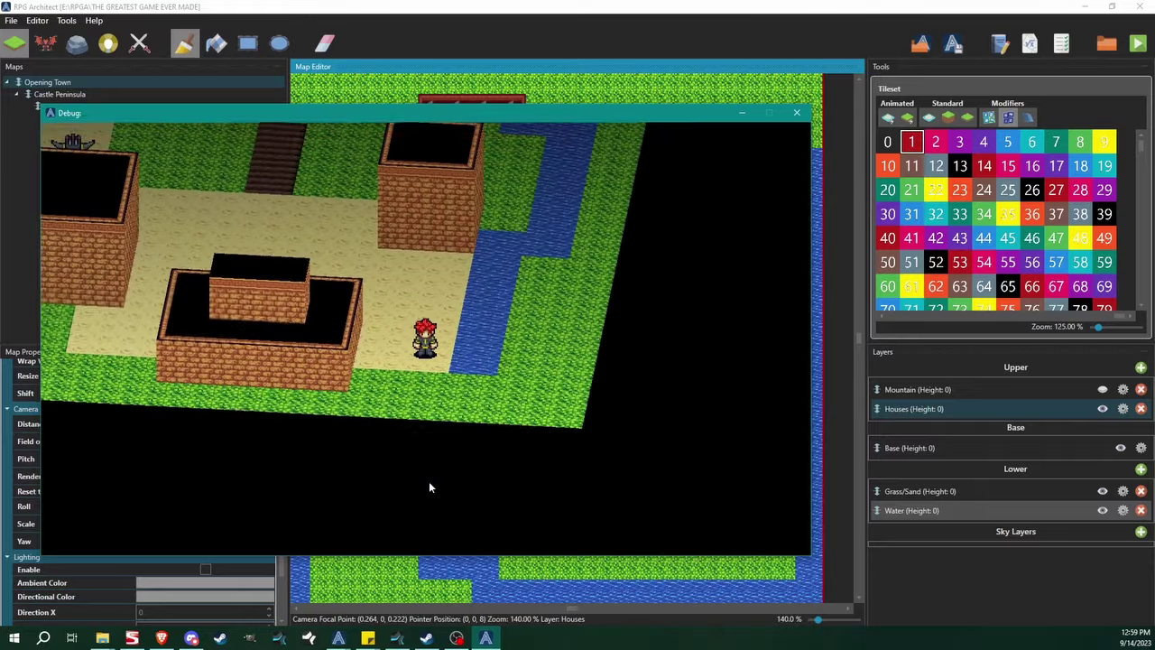
key("q")
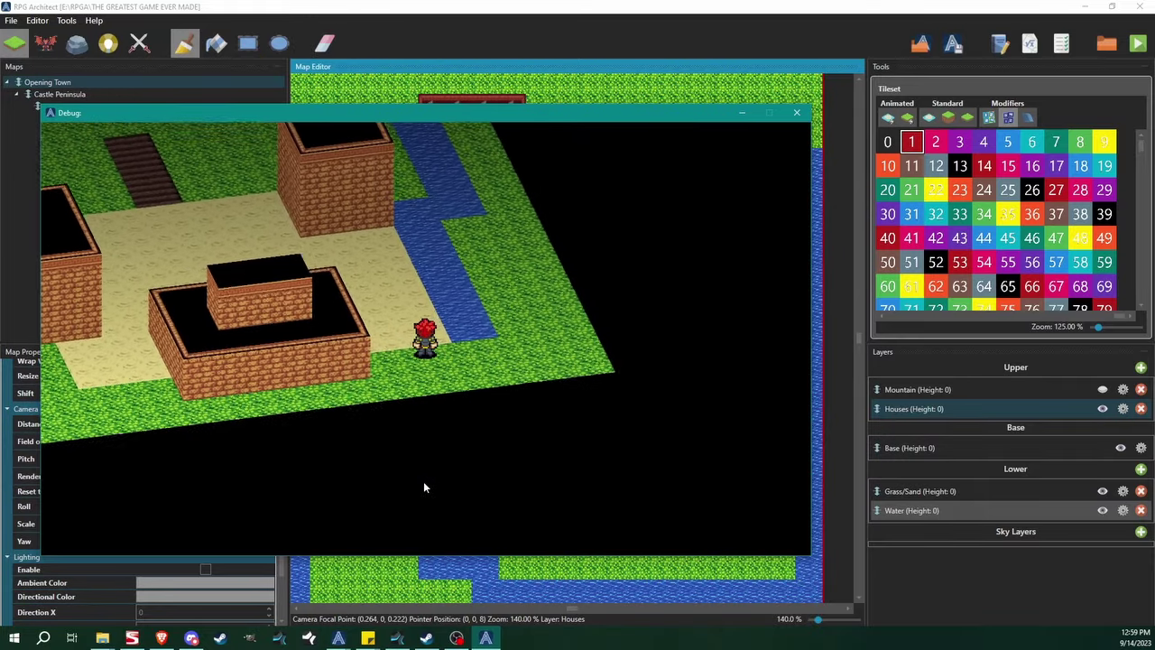
left_click(796, 112)
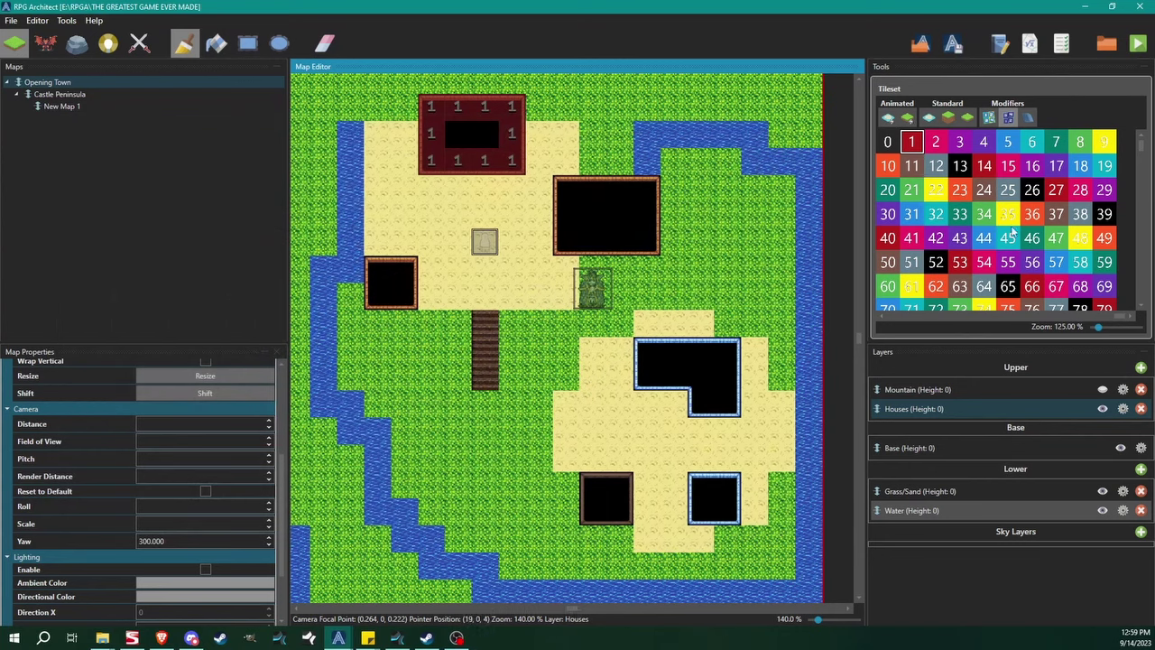
Raise the small left house's tiles to height 5.
scroll(1031, 249, "down", 15)
scroll(1074, 283, "down", 17)
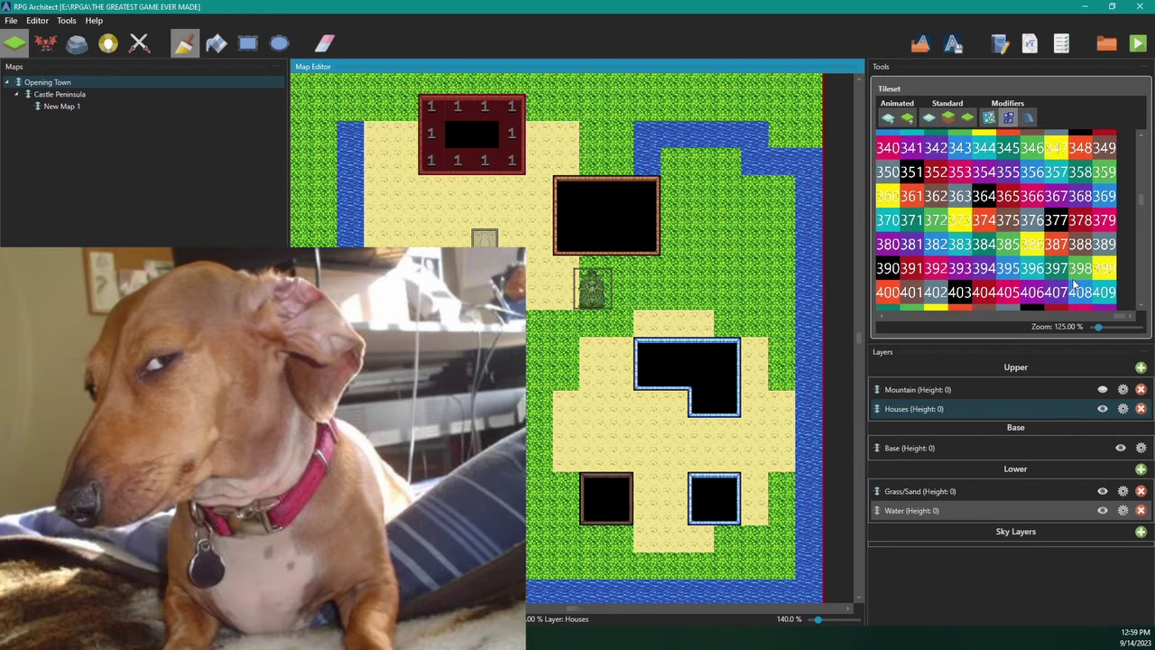
left_click_drag(1144, 196, 1143, 136)
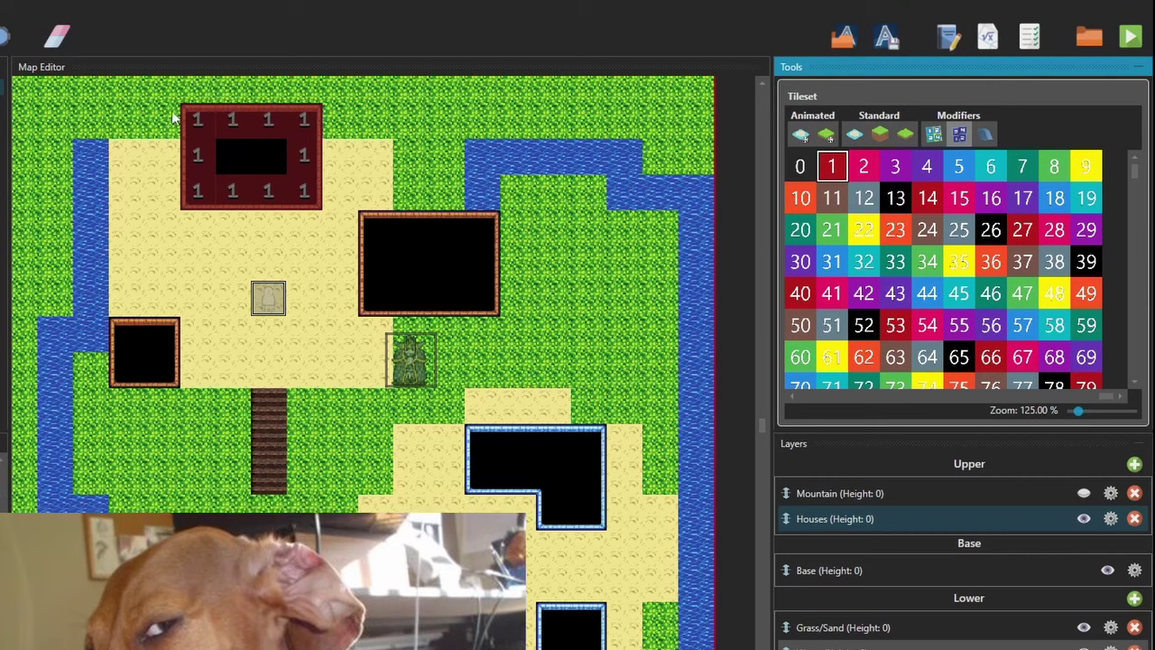
left_click(930, 170)
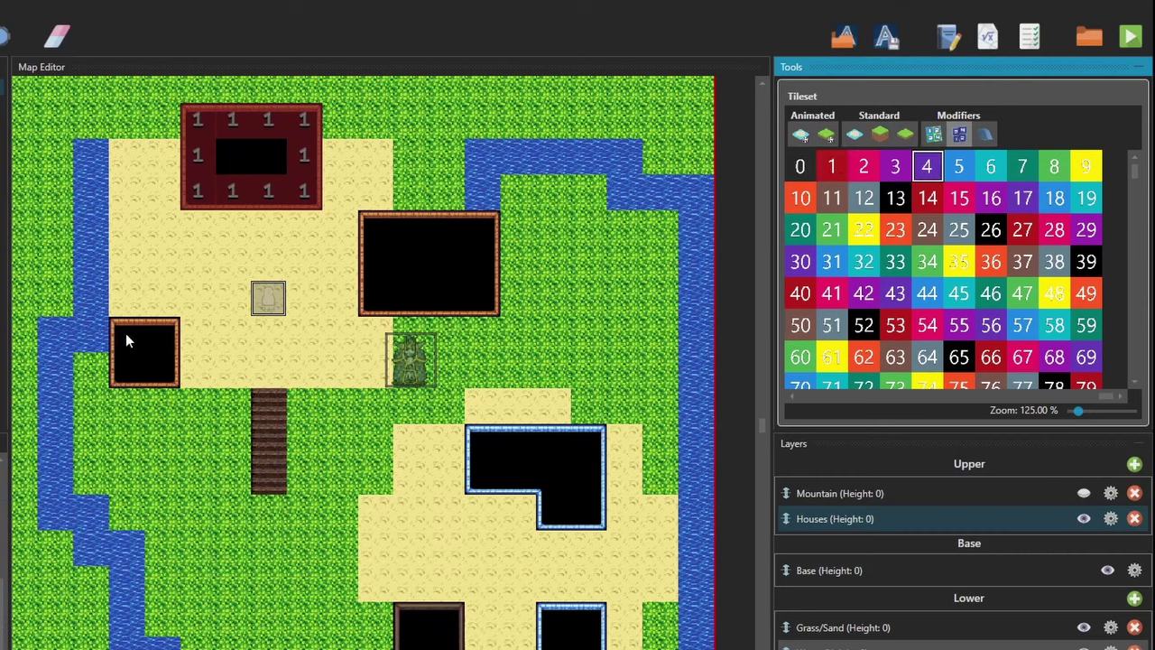
left_click(959, 170)
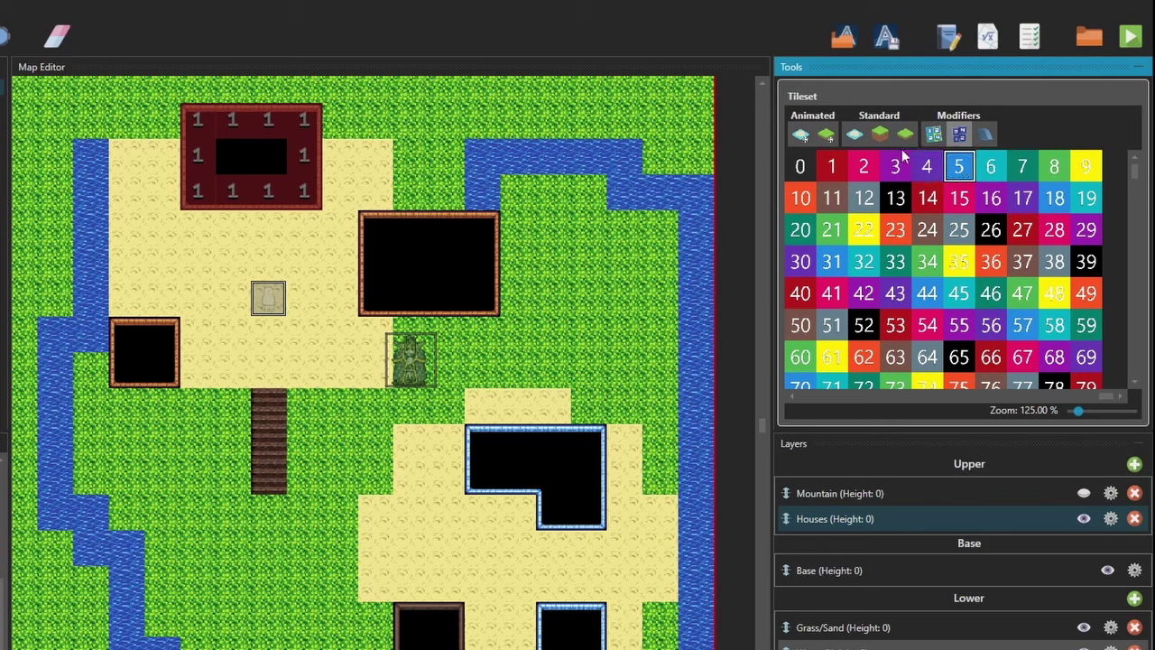
left_click(128, 337)
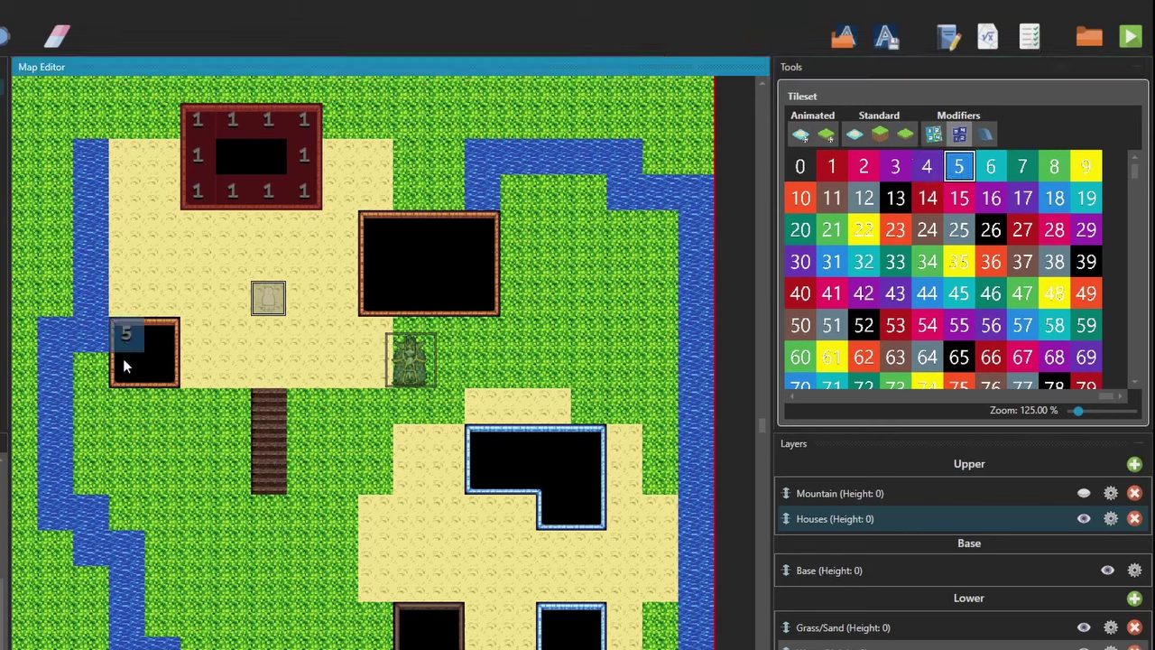
left_click(160, 348)
Set the purple house's lower row to height 3 and its corner cell to height 2.
left_click(929, 172)
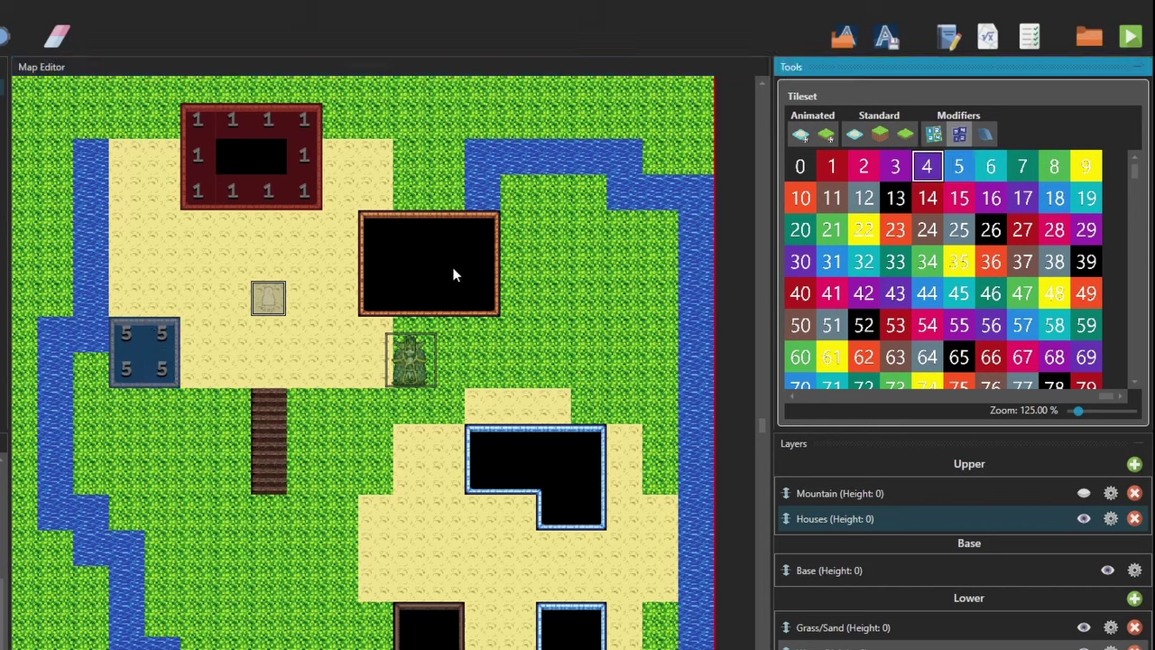
left_click(374, 226)
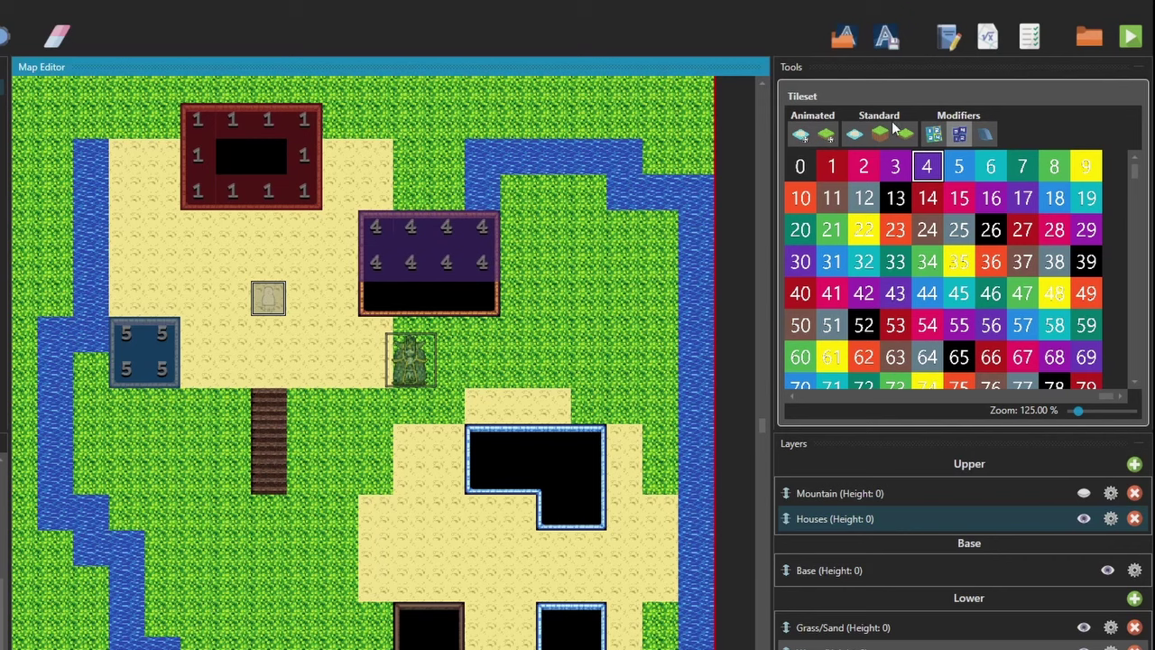
left_click(904, 175)
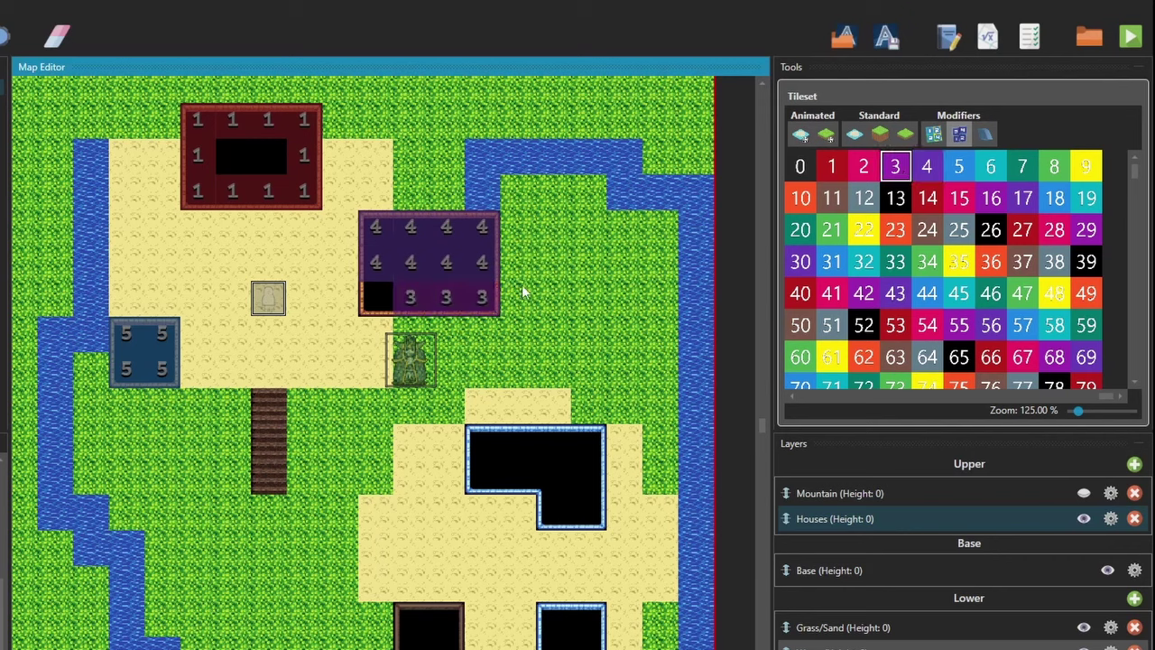
left_click(851, 177)
left_click(377, 305)
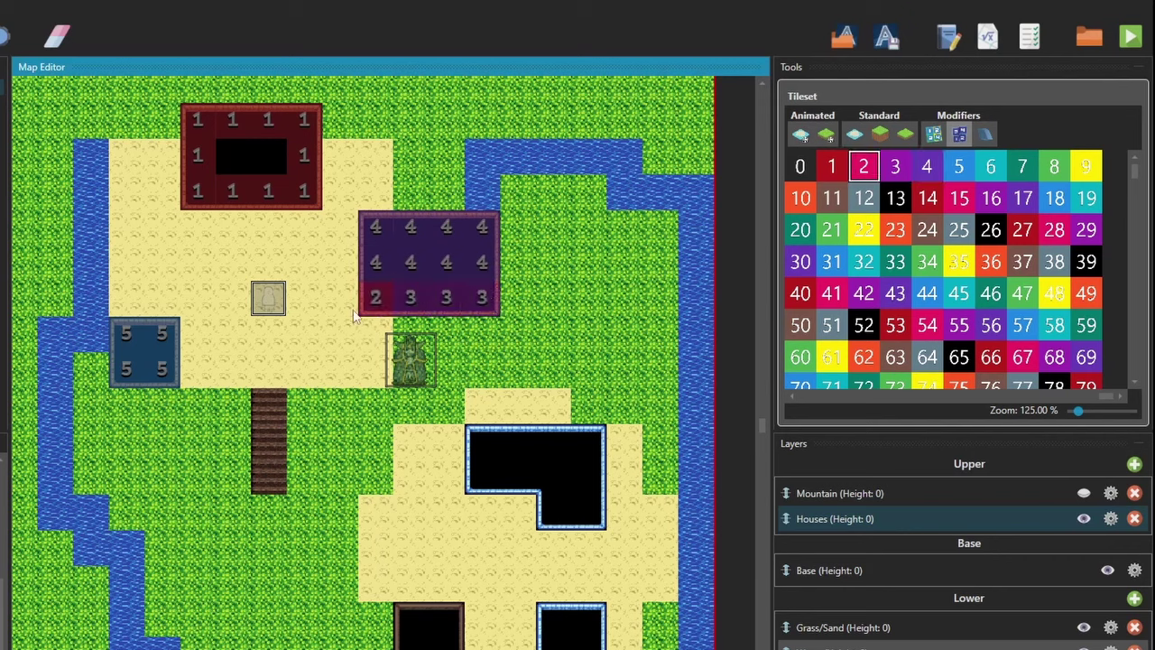
left_click(879, 133)
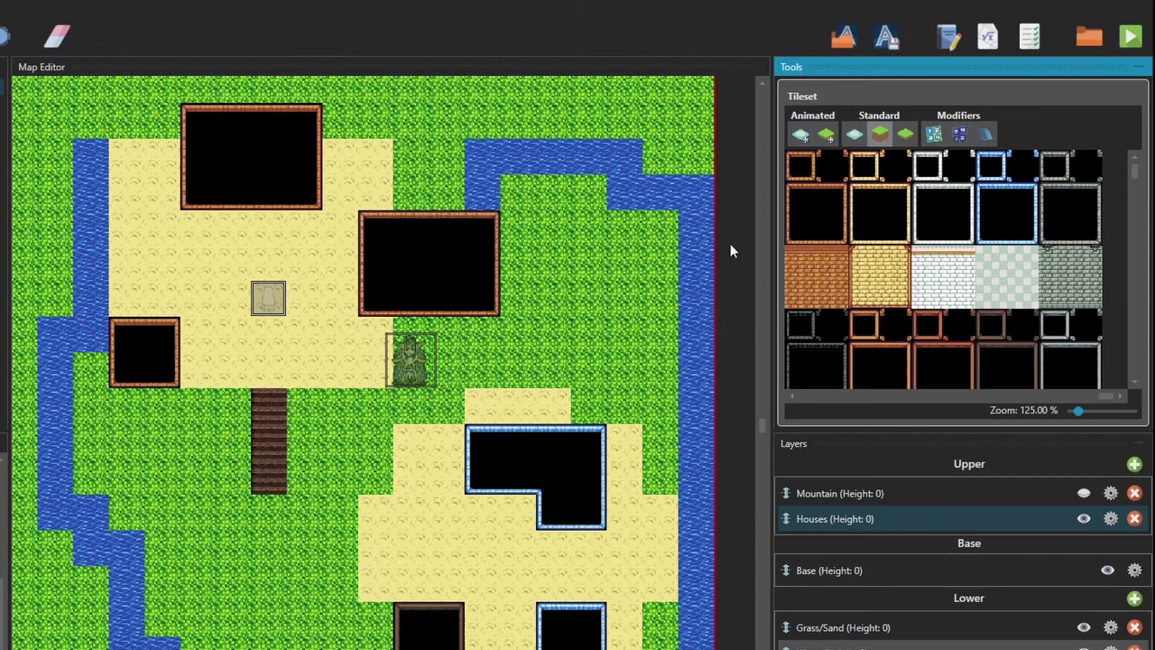
Retexture the large middle house with the white brick wall tile and start a 3D test play.
scroll(989, 305, "down", 1)
scroll(989, 305, "up", 1)
left_click(938, 208)
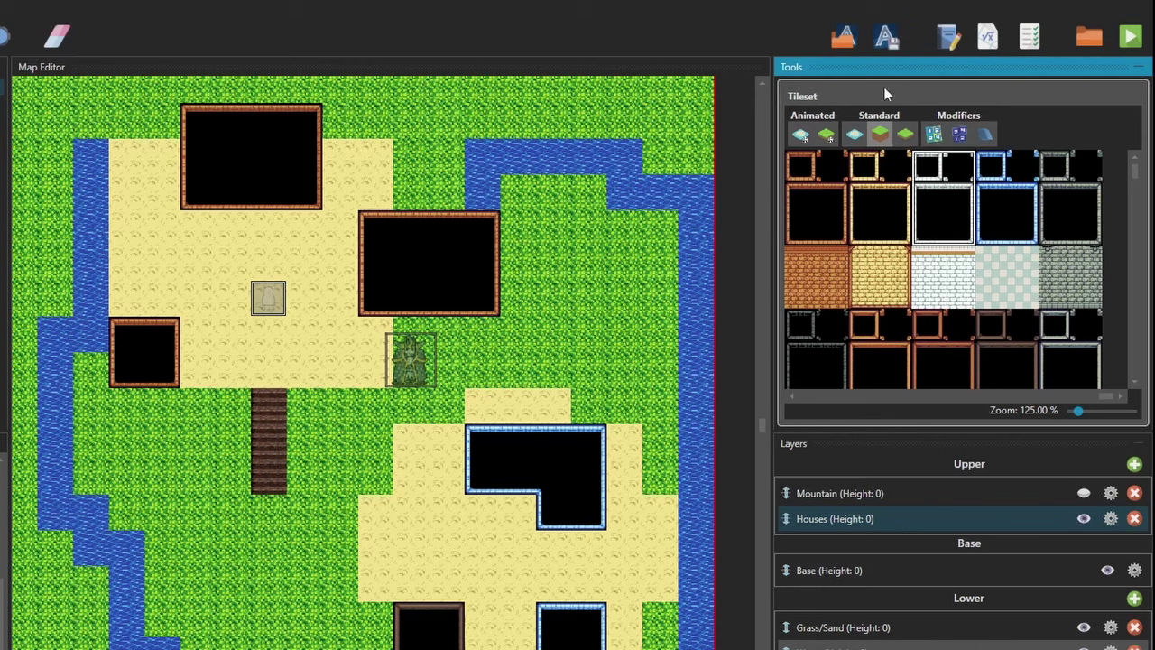
left_click(465, 289)
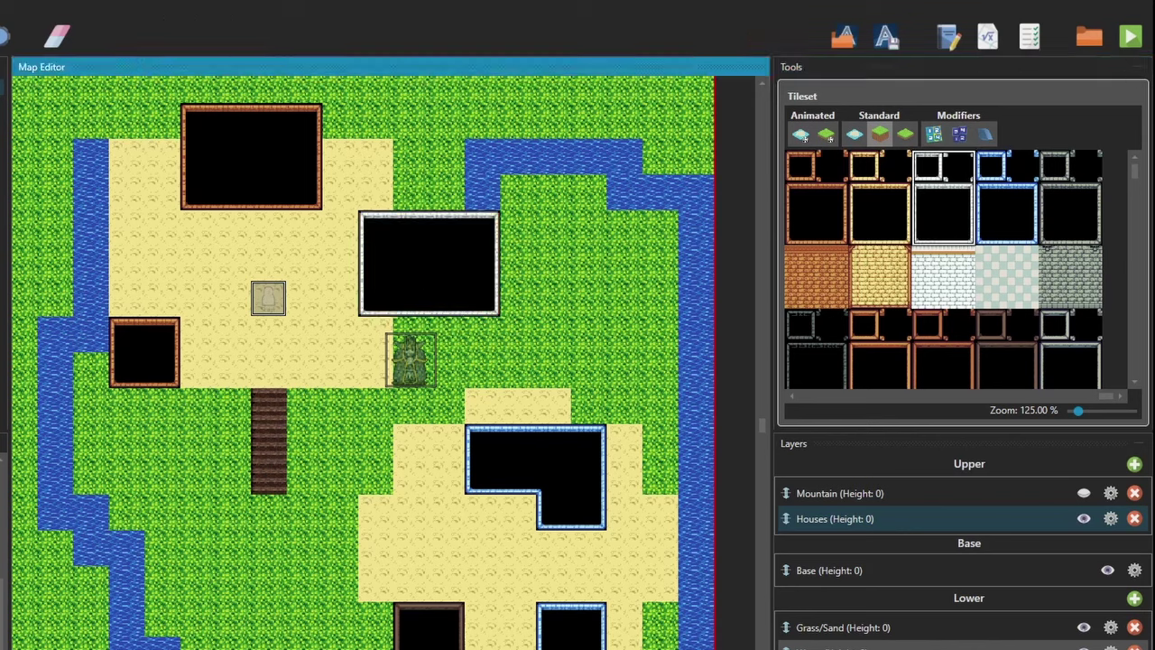
left_click(1130, 45)
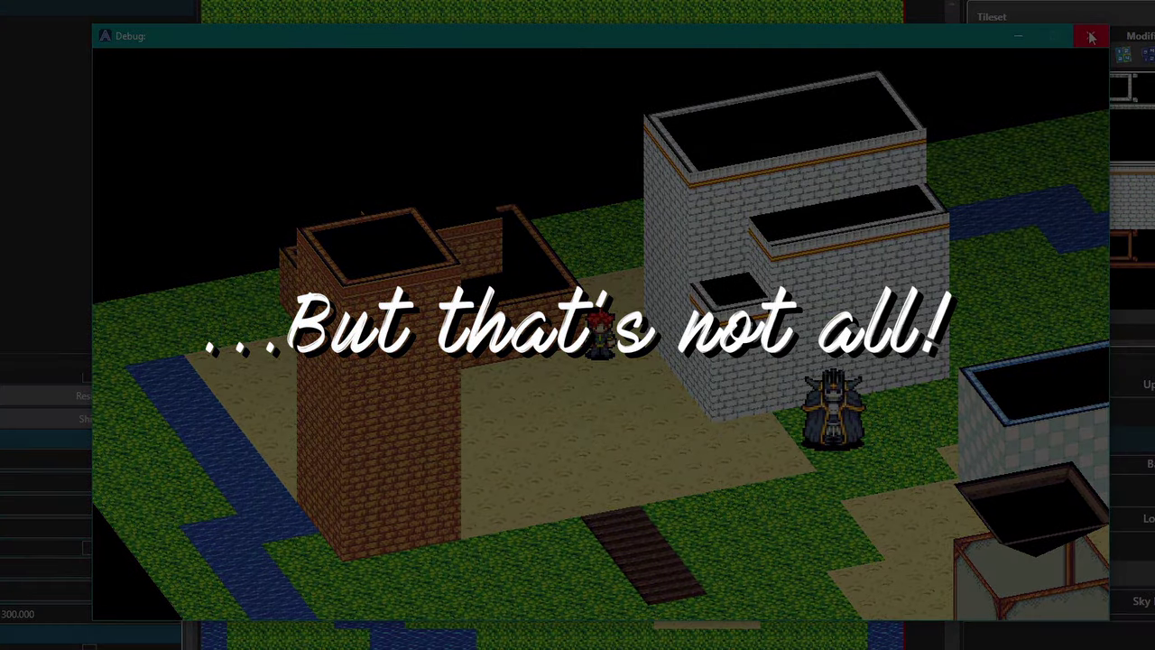
Close the Debug test play window.
left_click(1090, 35)
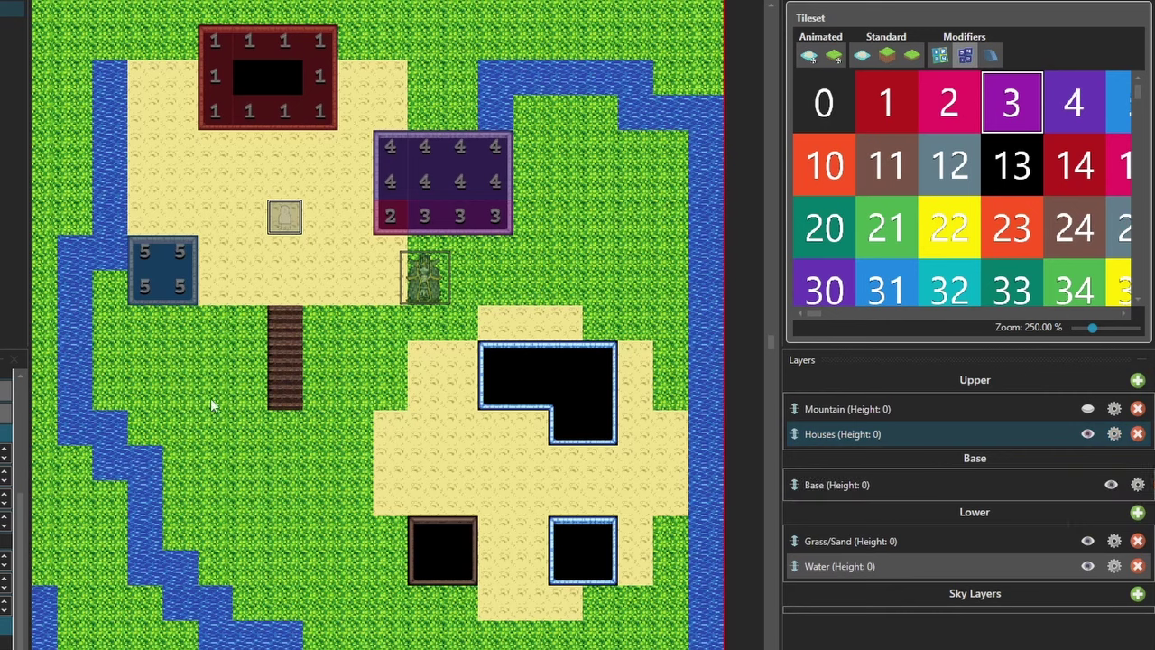
Paint a height-4 patch on Grass/Sand above the small left house, then test play with F5.
left_click(901, 542)
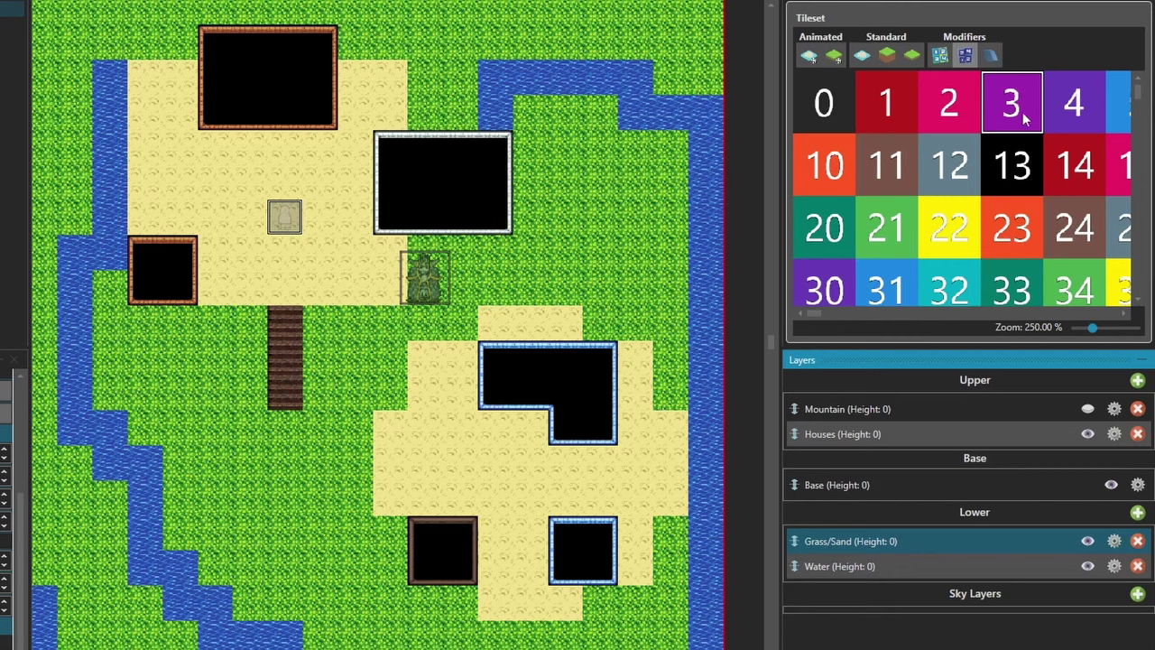
left_click(1075, 105)
left_click_drag(141, 149, 160, 183)
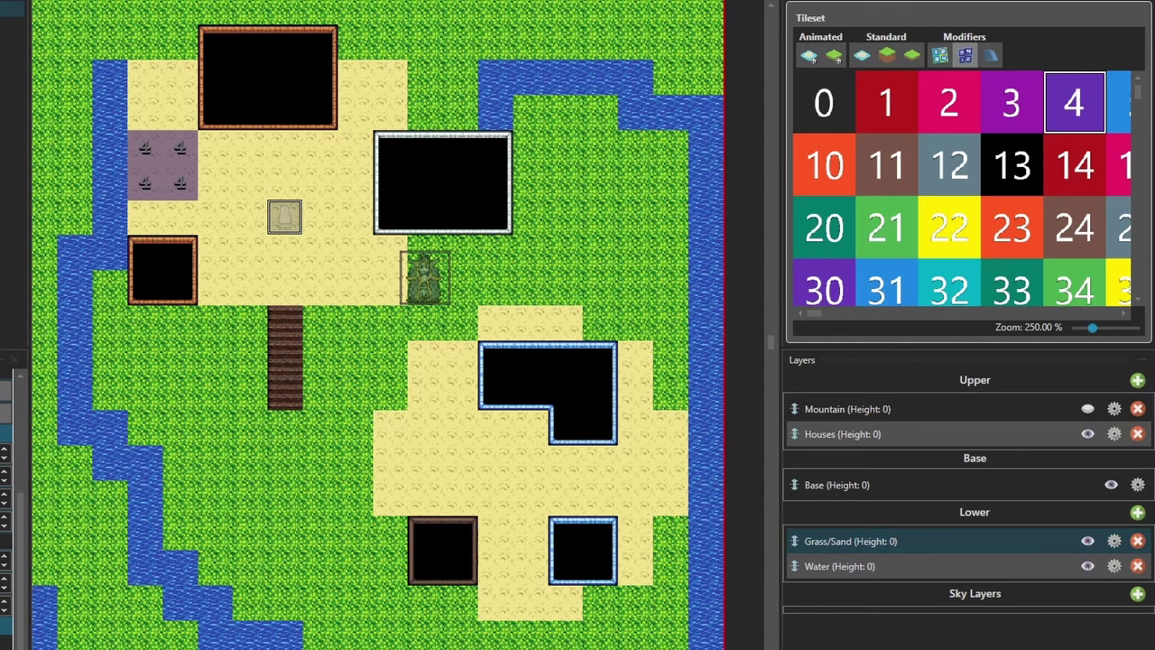
key("F5")
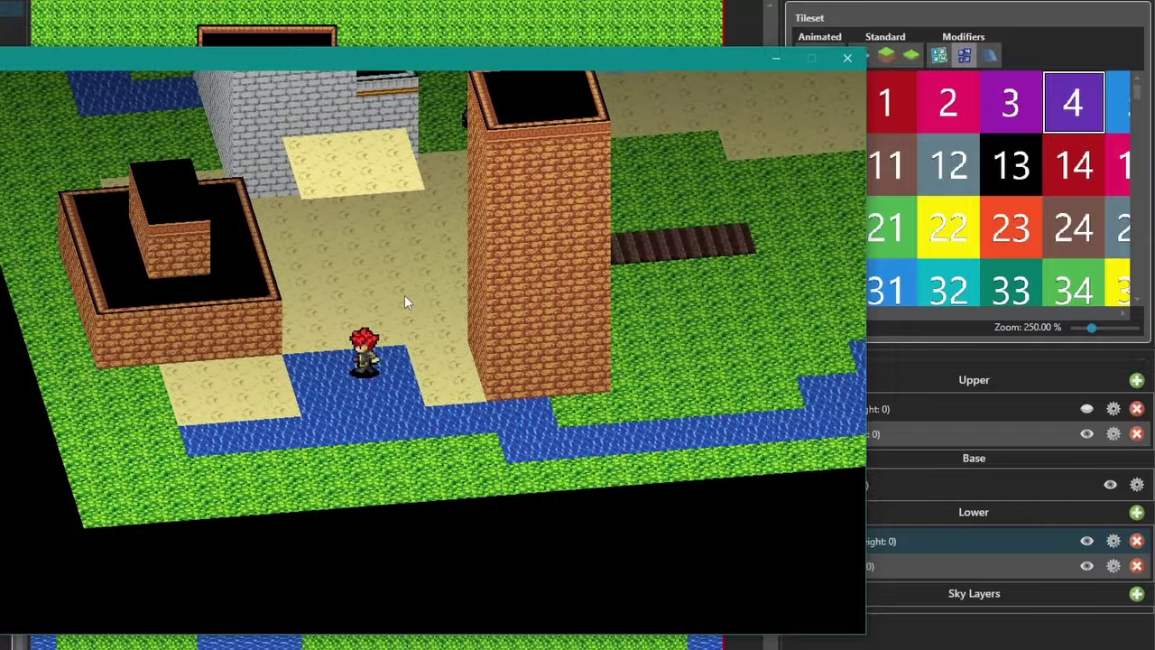
Close the test play after viewing the floating height-4 sand slab.
left_click(847, 58)
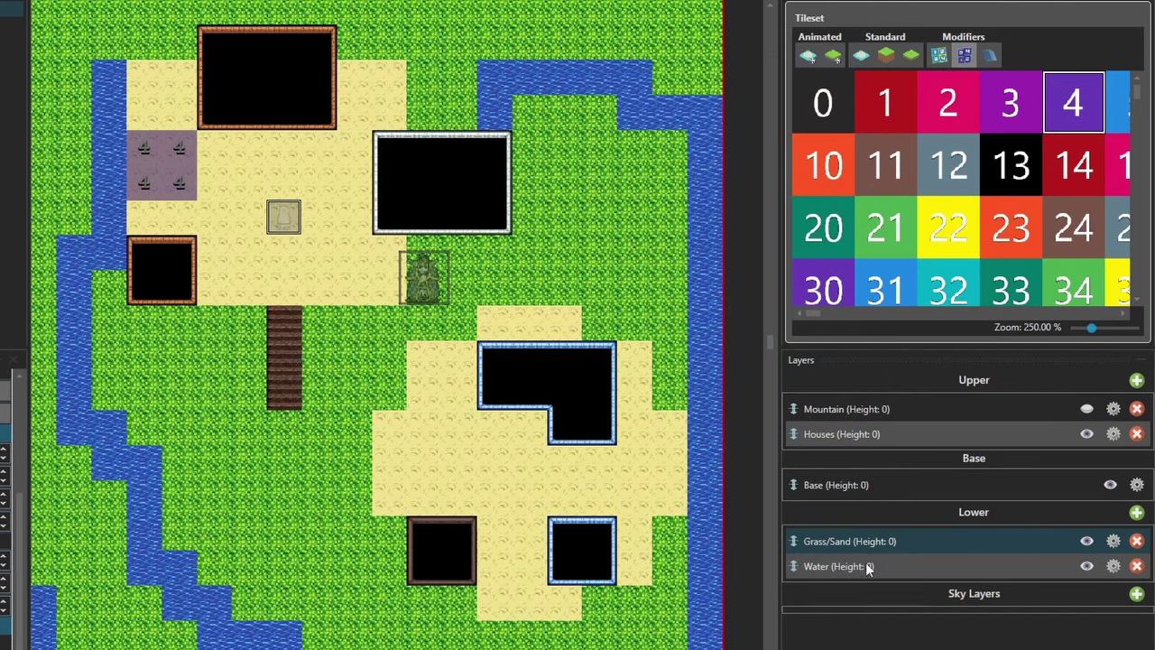
left_click(1087, 540)
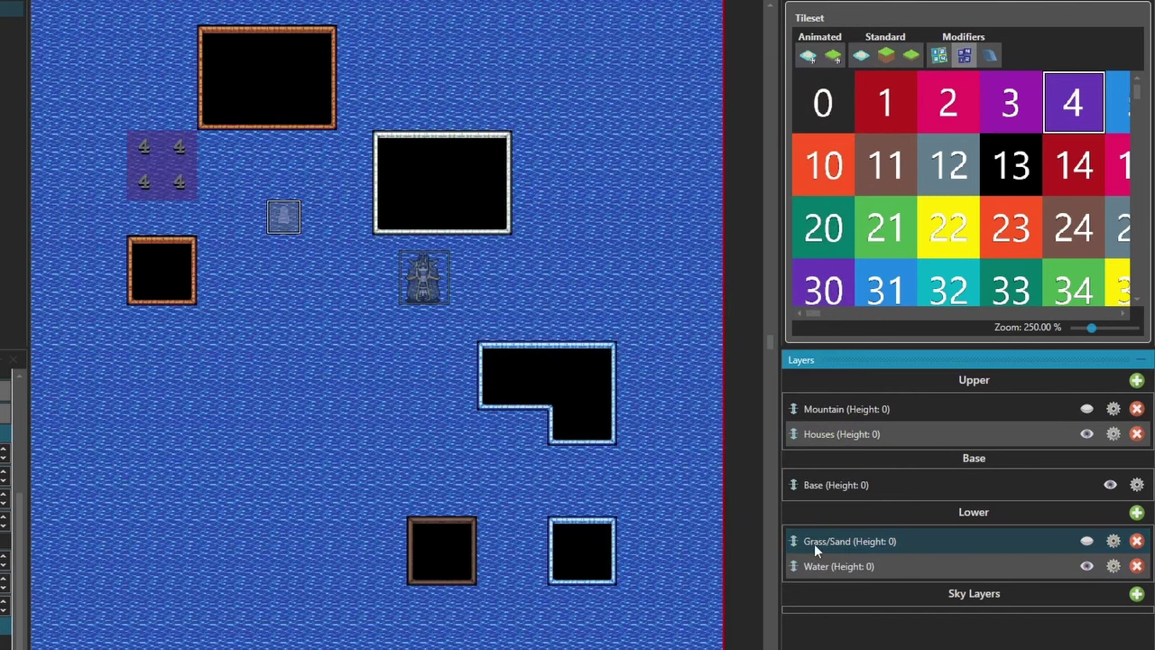
left_click(1087, 434)
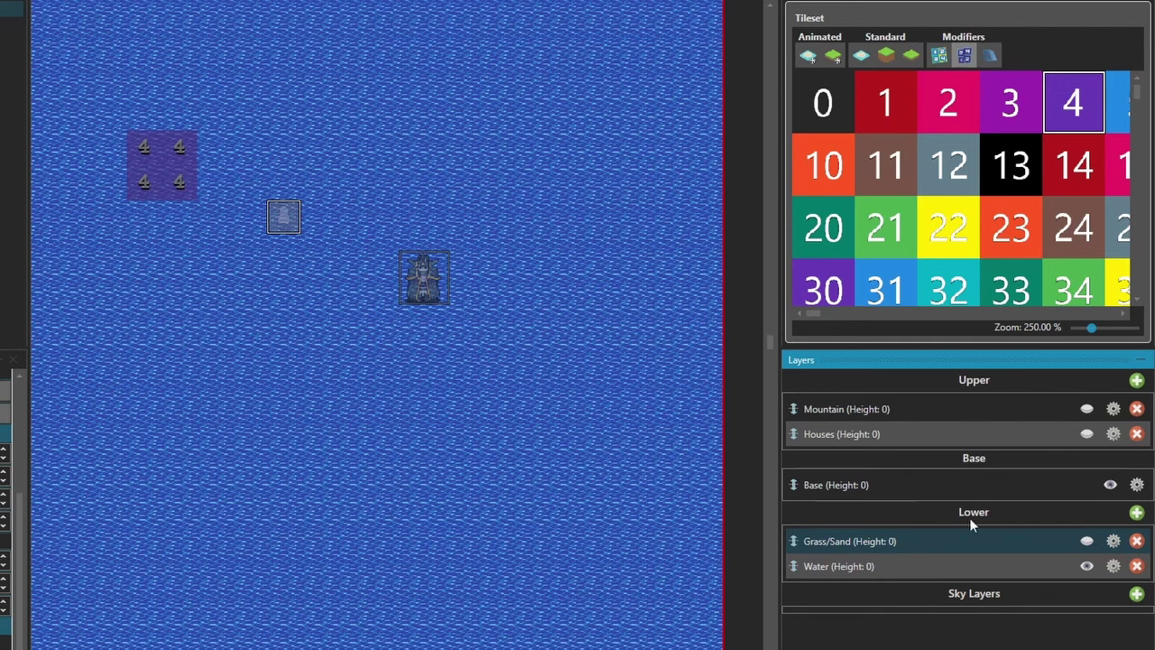
left_click(1087, 542)
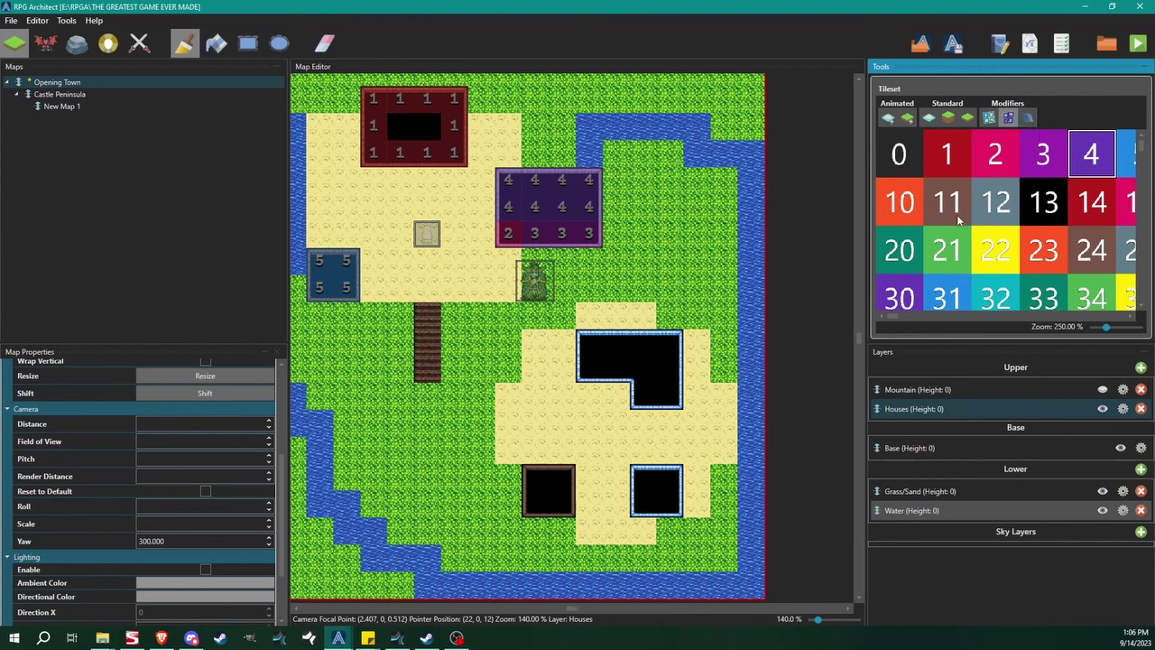
Zoom the tileset to 200% and browse the ramp, interior, edge and stairs shape modifiers.
left_click_drag(1106, 333, 1105, 333)
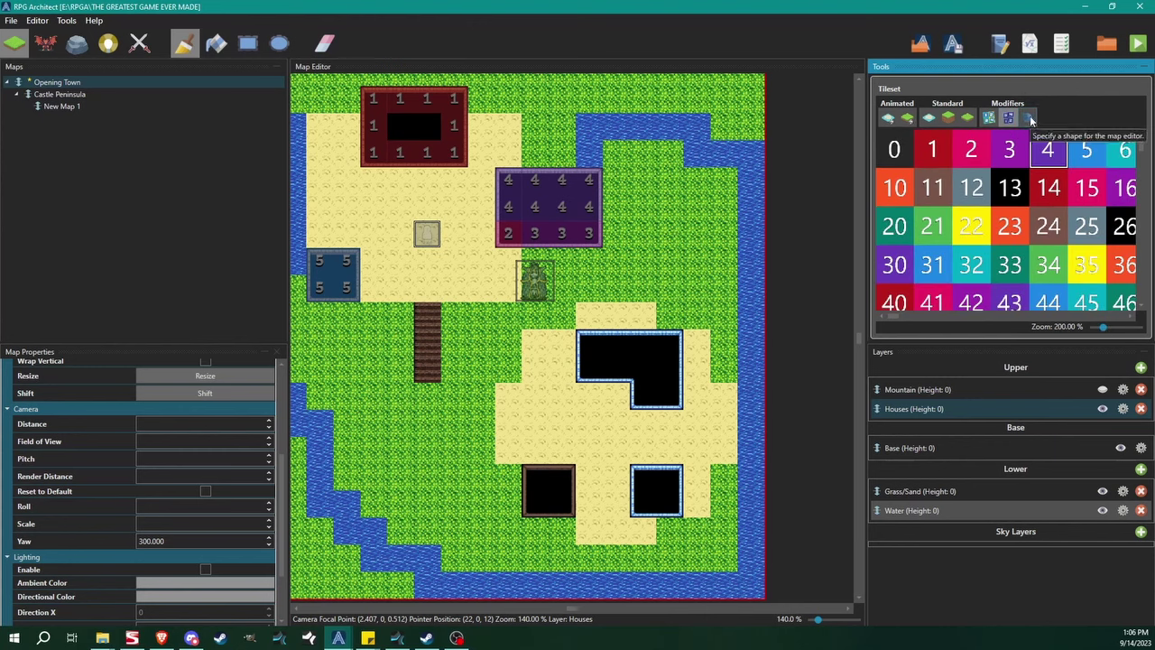
left_click(1027, 118)
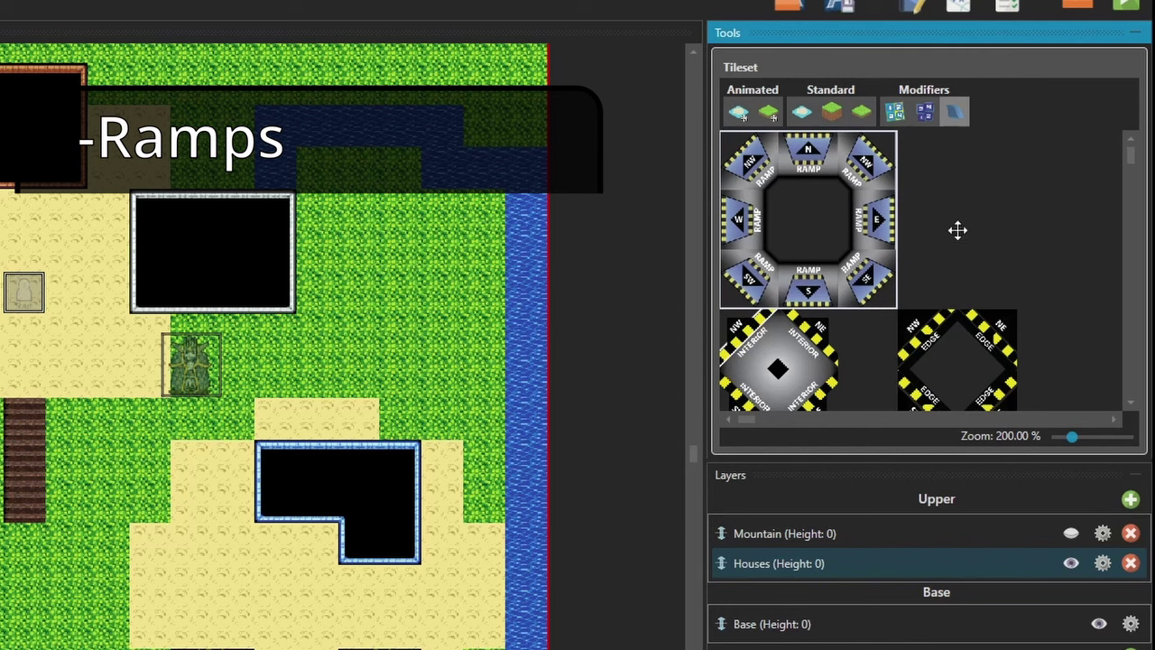
scroll(956, 235, "down", 2)
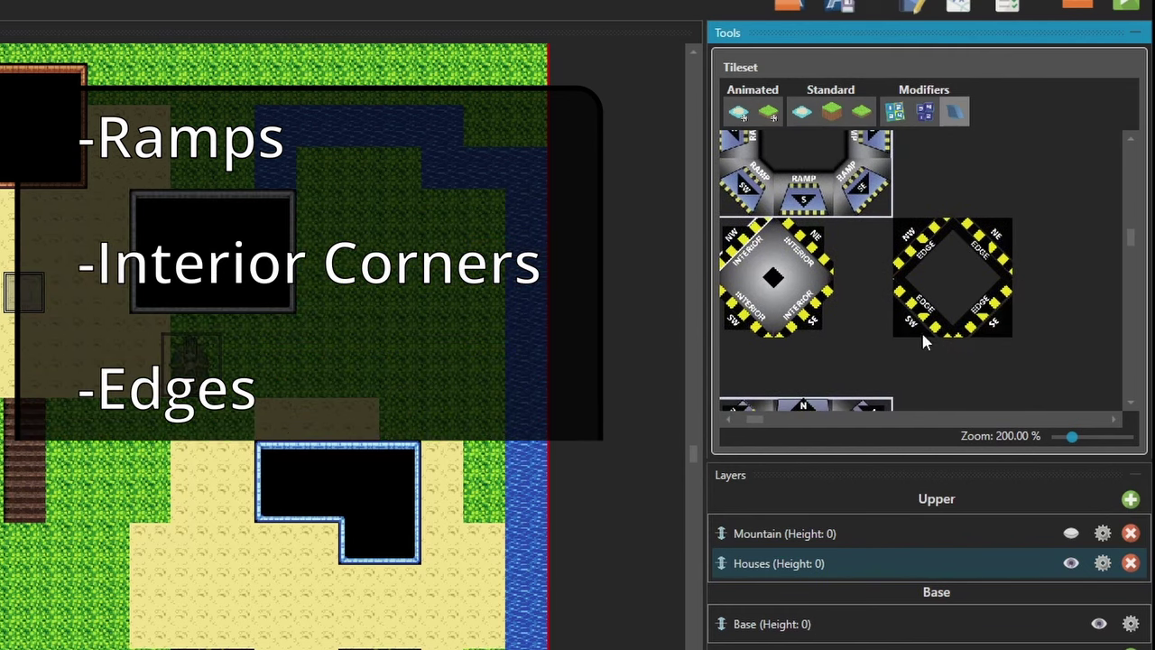
scroll(923, 342, "down", 4)
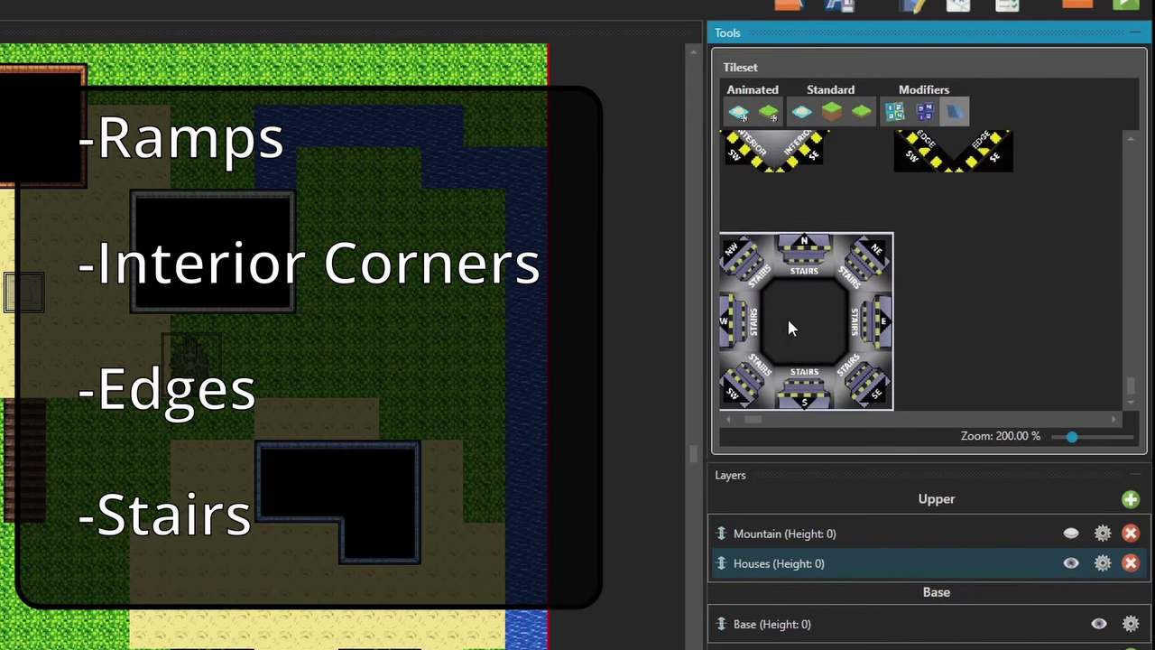
scroll(878, 309, "up", 5)
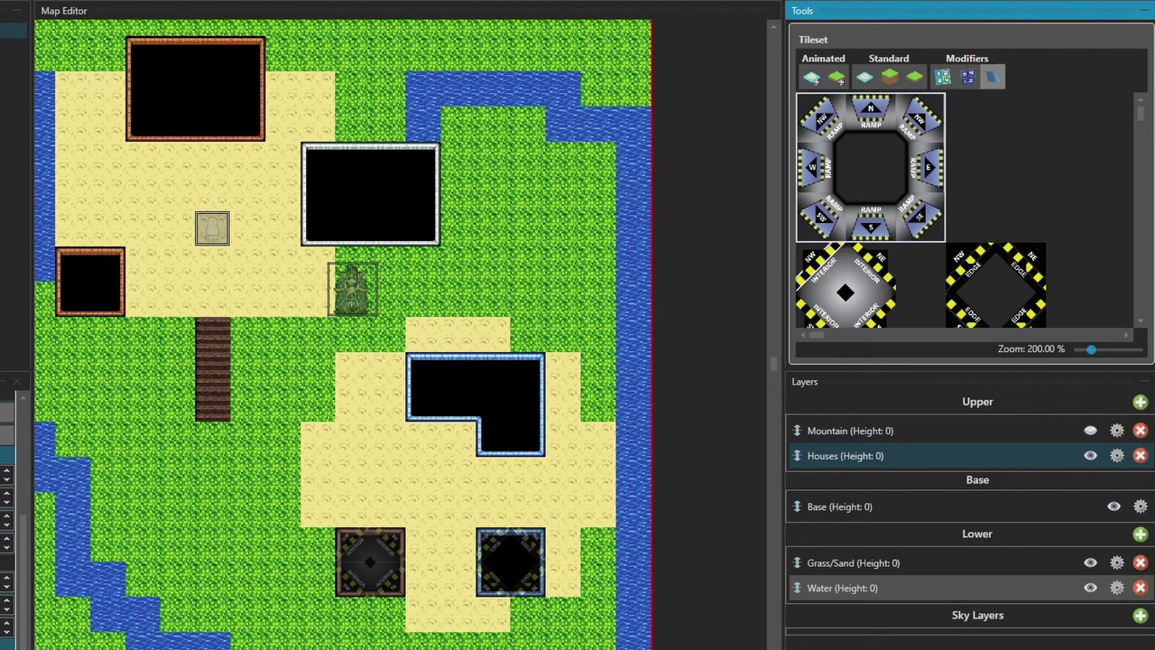
scroll(568, 574, "up", 4)
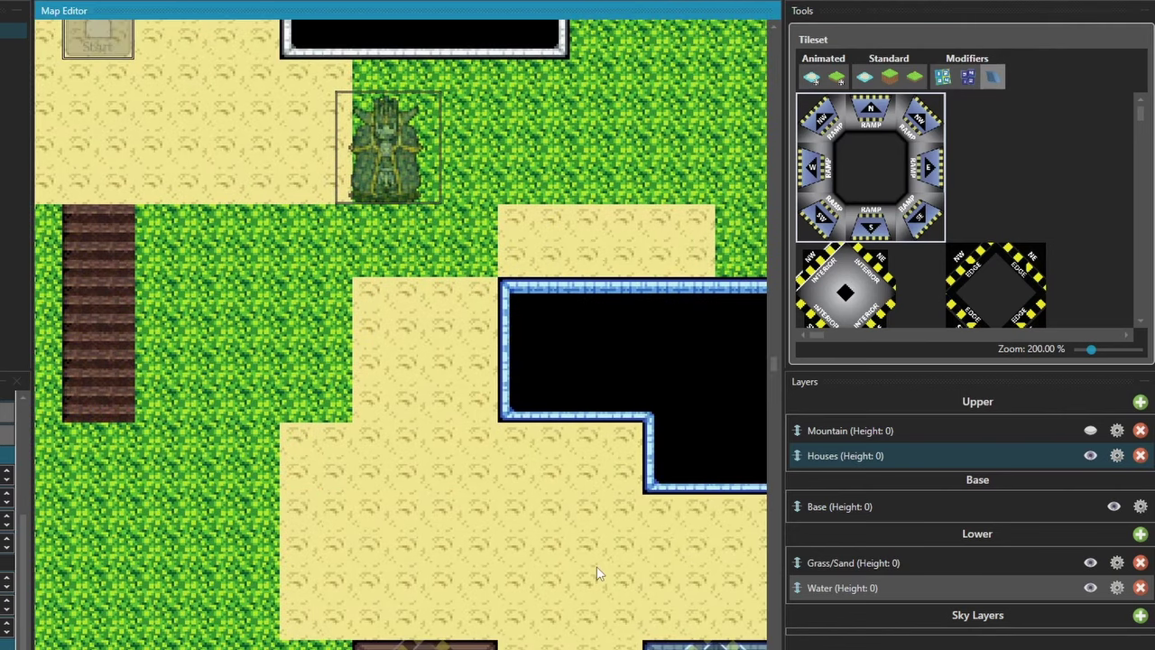
middle_click_drag(597, 573, 270, 330)
middle_click_drag(240, 533, 332, 478)
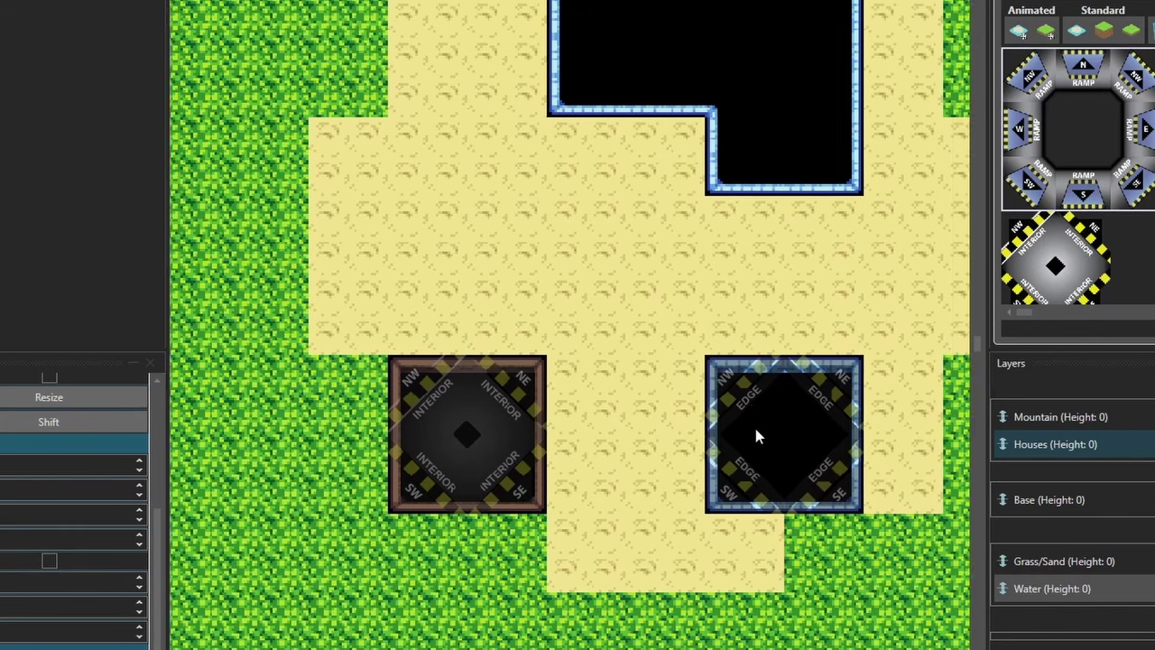
middle_click_drag(755, 433, 607, 421)
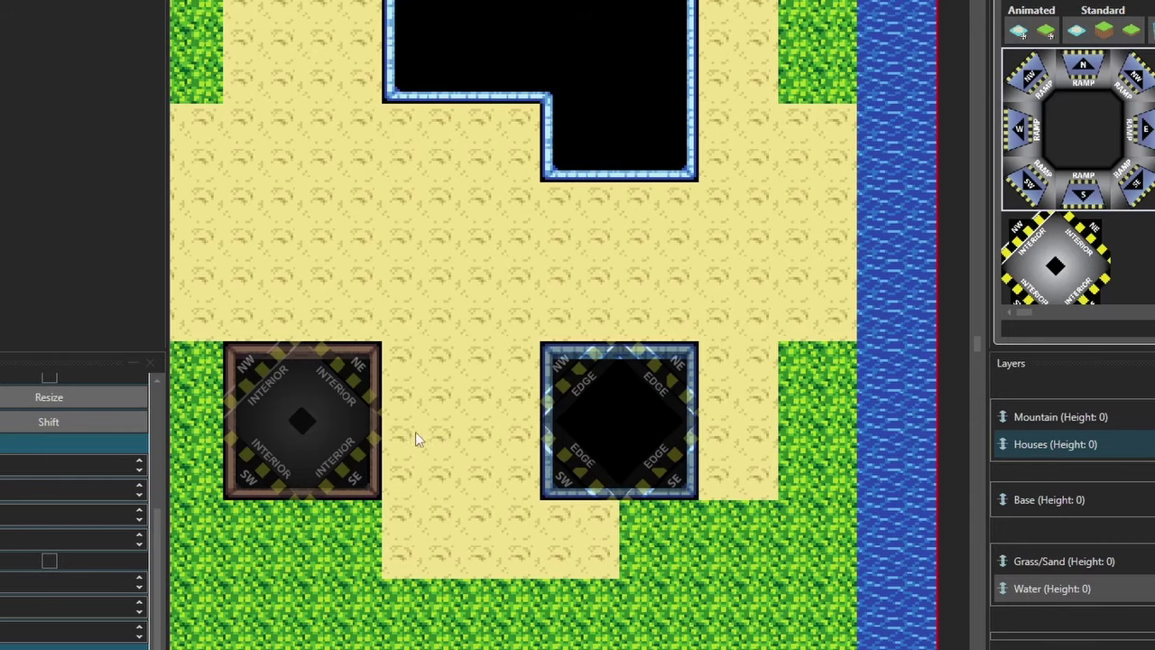
scroll(408, 439, "left", 3)
scroll(505, 406, "left", 2)
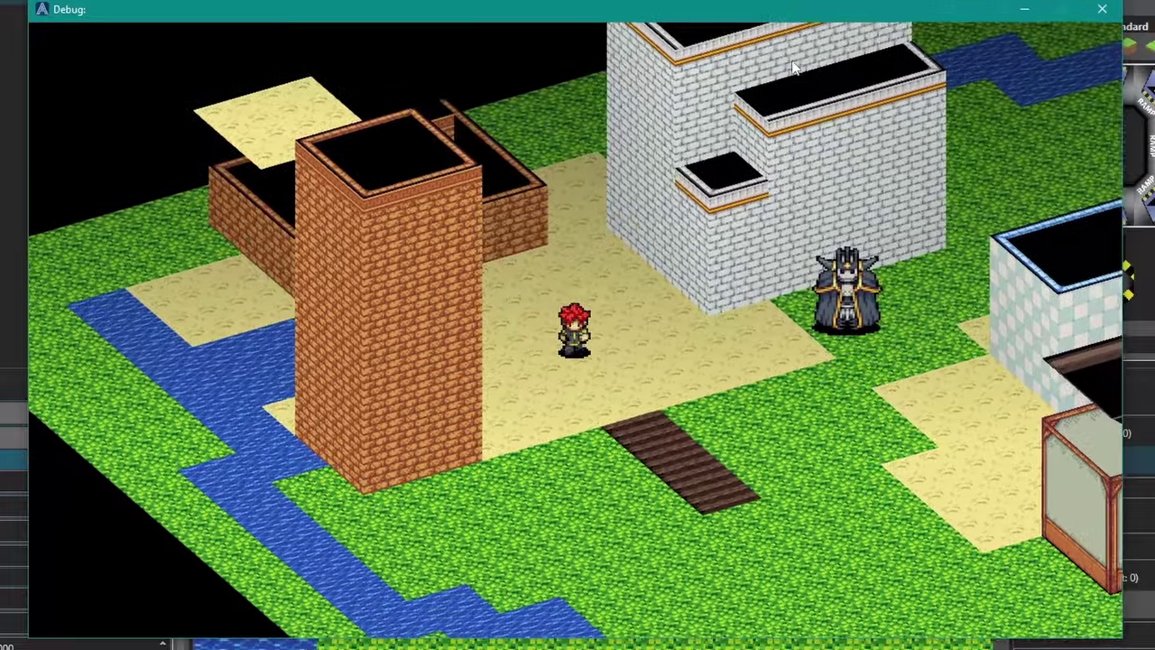
Walk the hero down to the bottom houses and rotate the camera to view their sunken and beveled roofs.
key("Down")
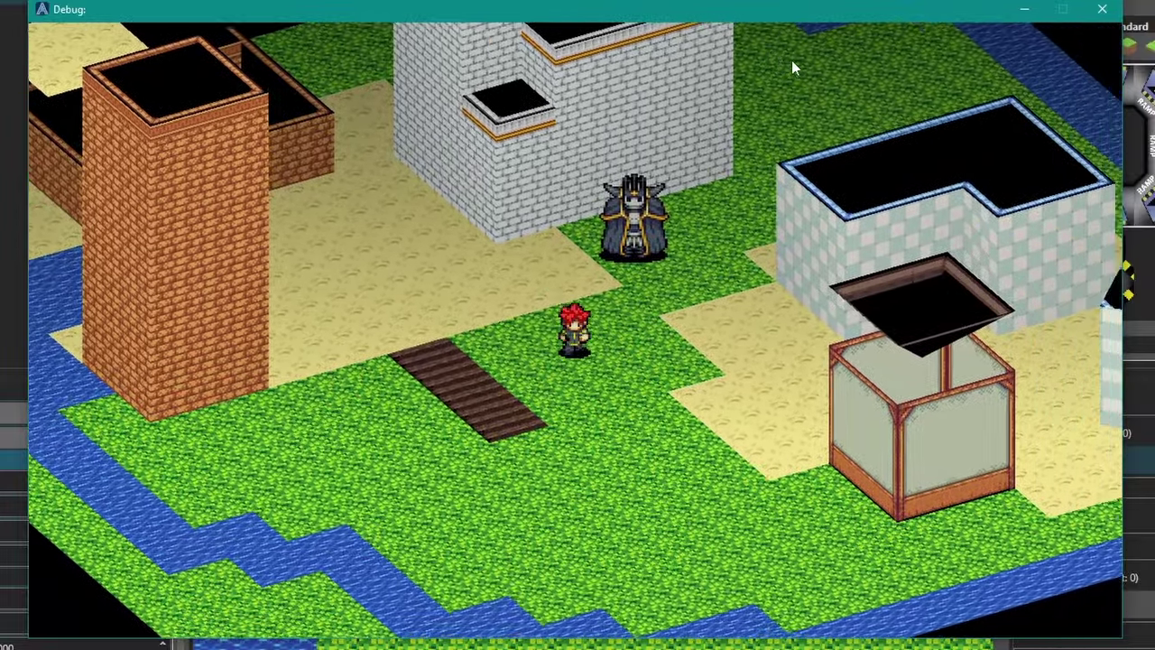
key("Down")
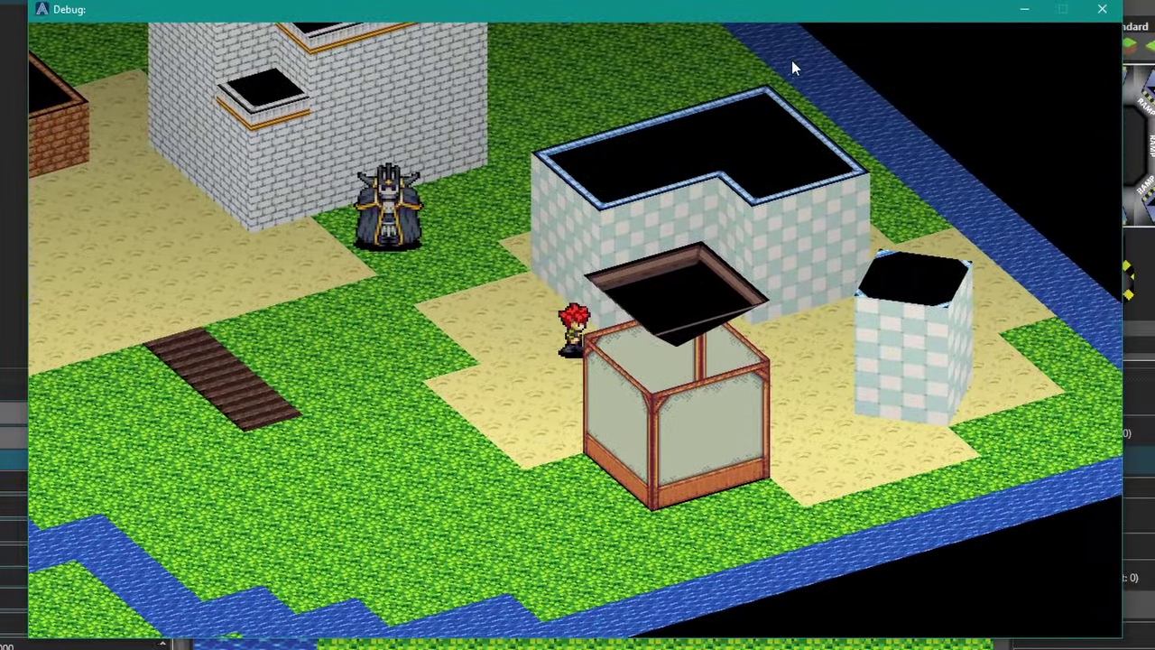
key("q")
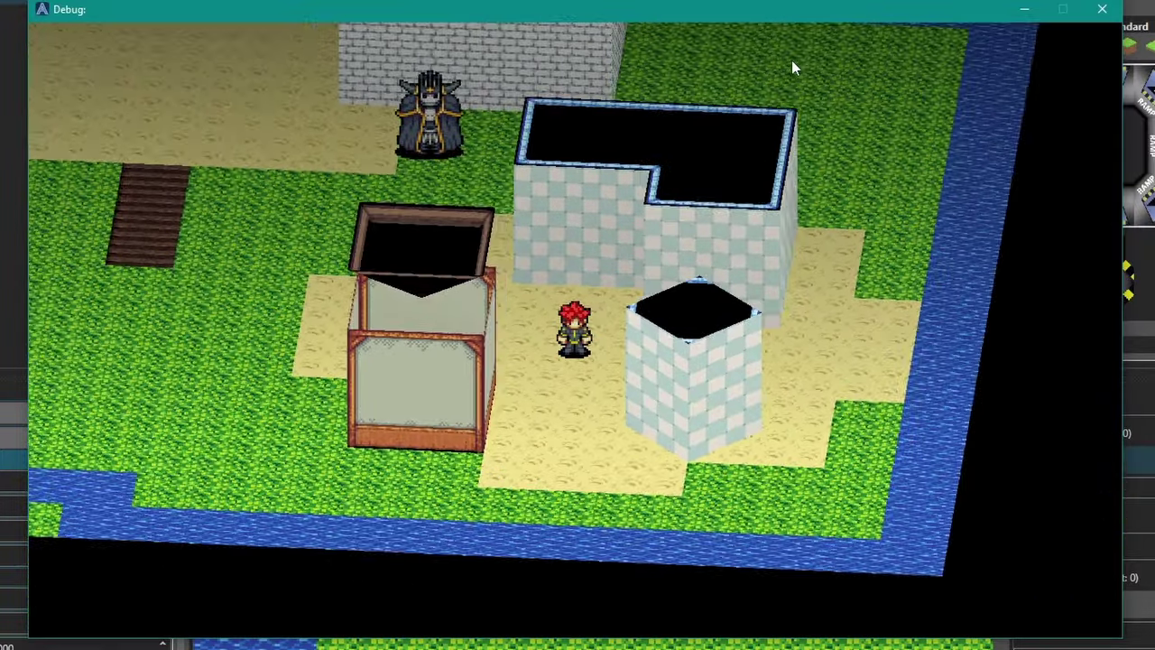
key("e")
key("q")
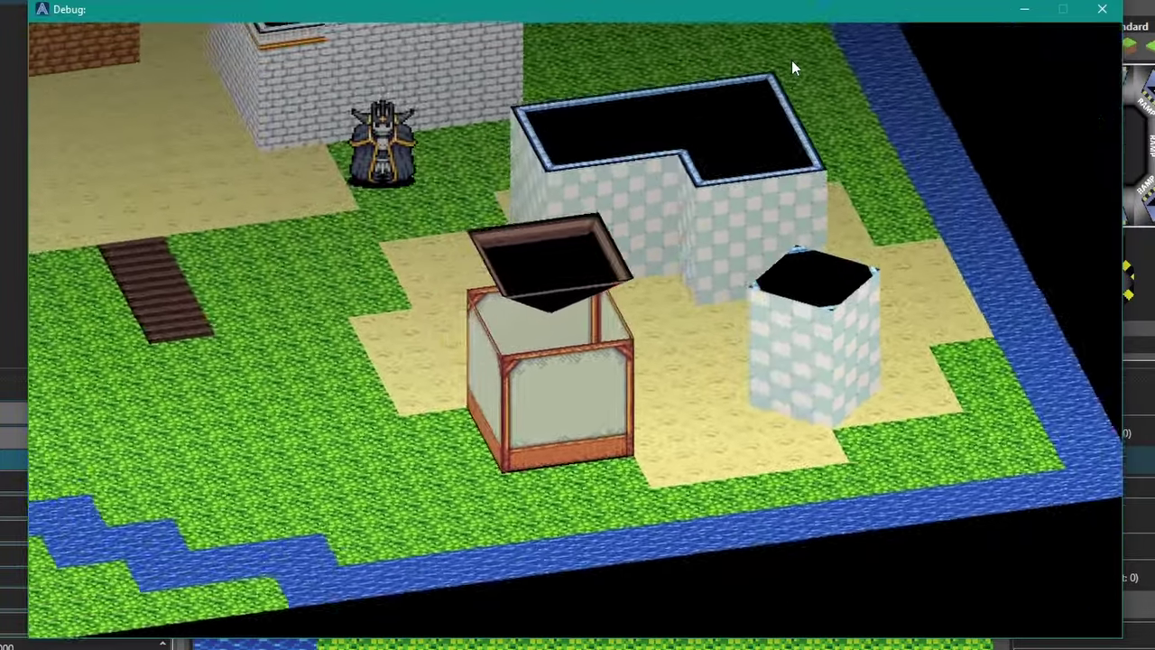